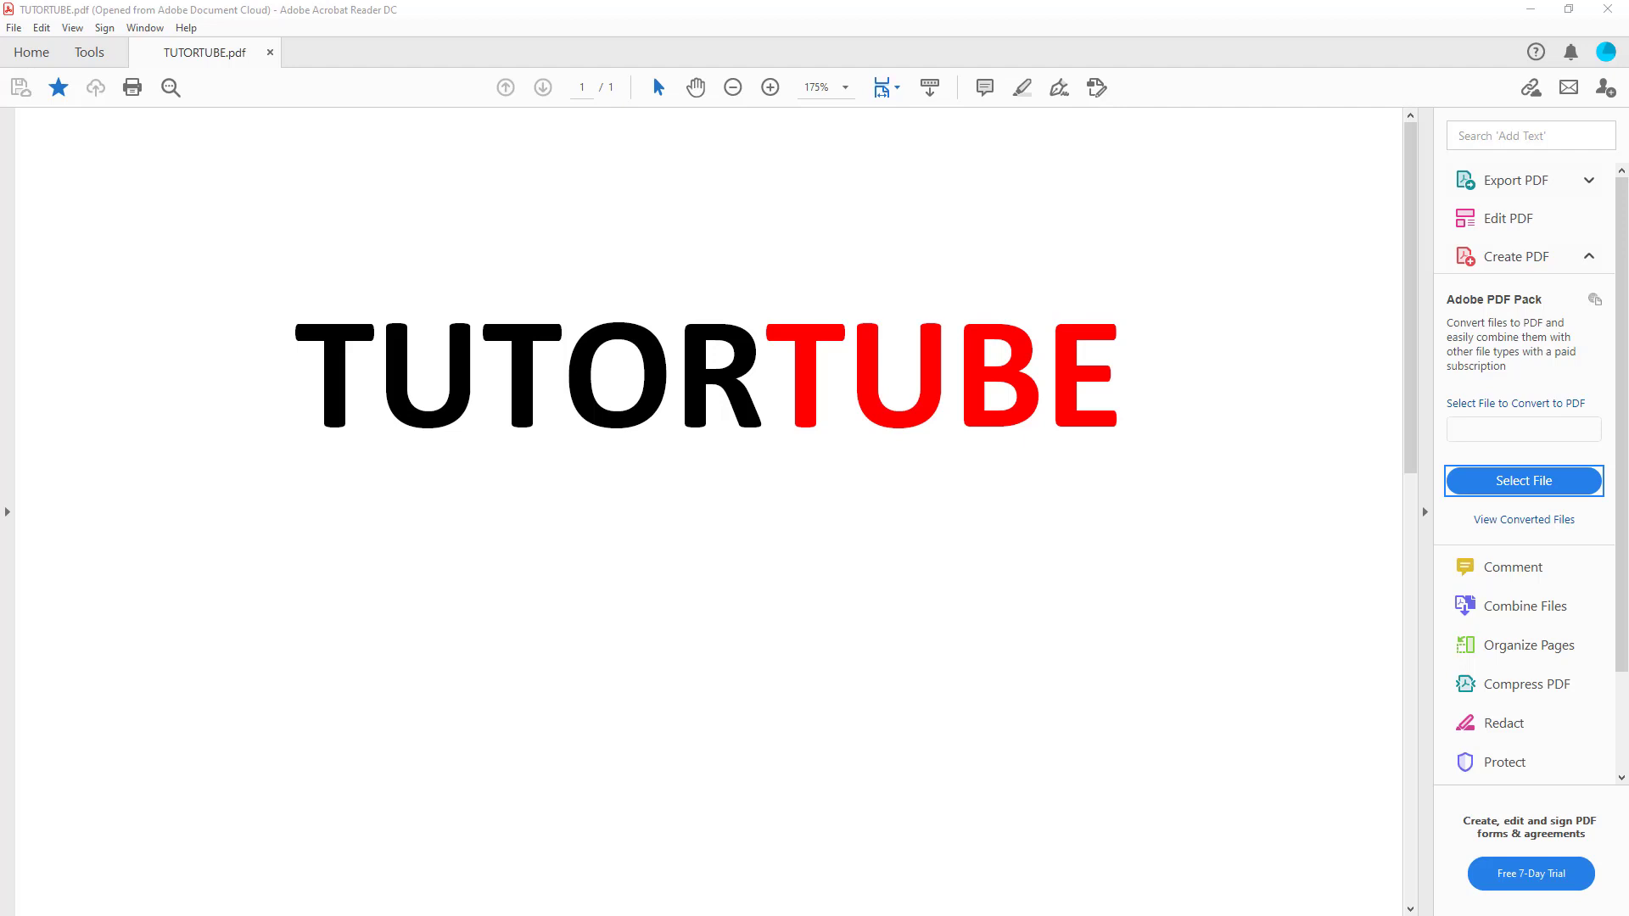
Pick the APPROVED stamp from the Comment stamp list and complete Identity Setup.
{"action": "left_click", "coordinate": [162, 9]}
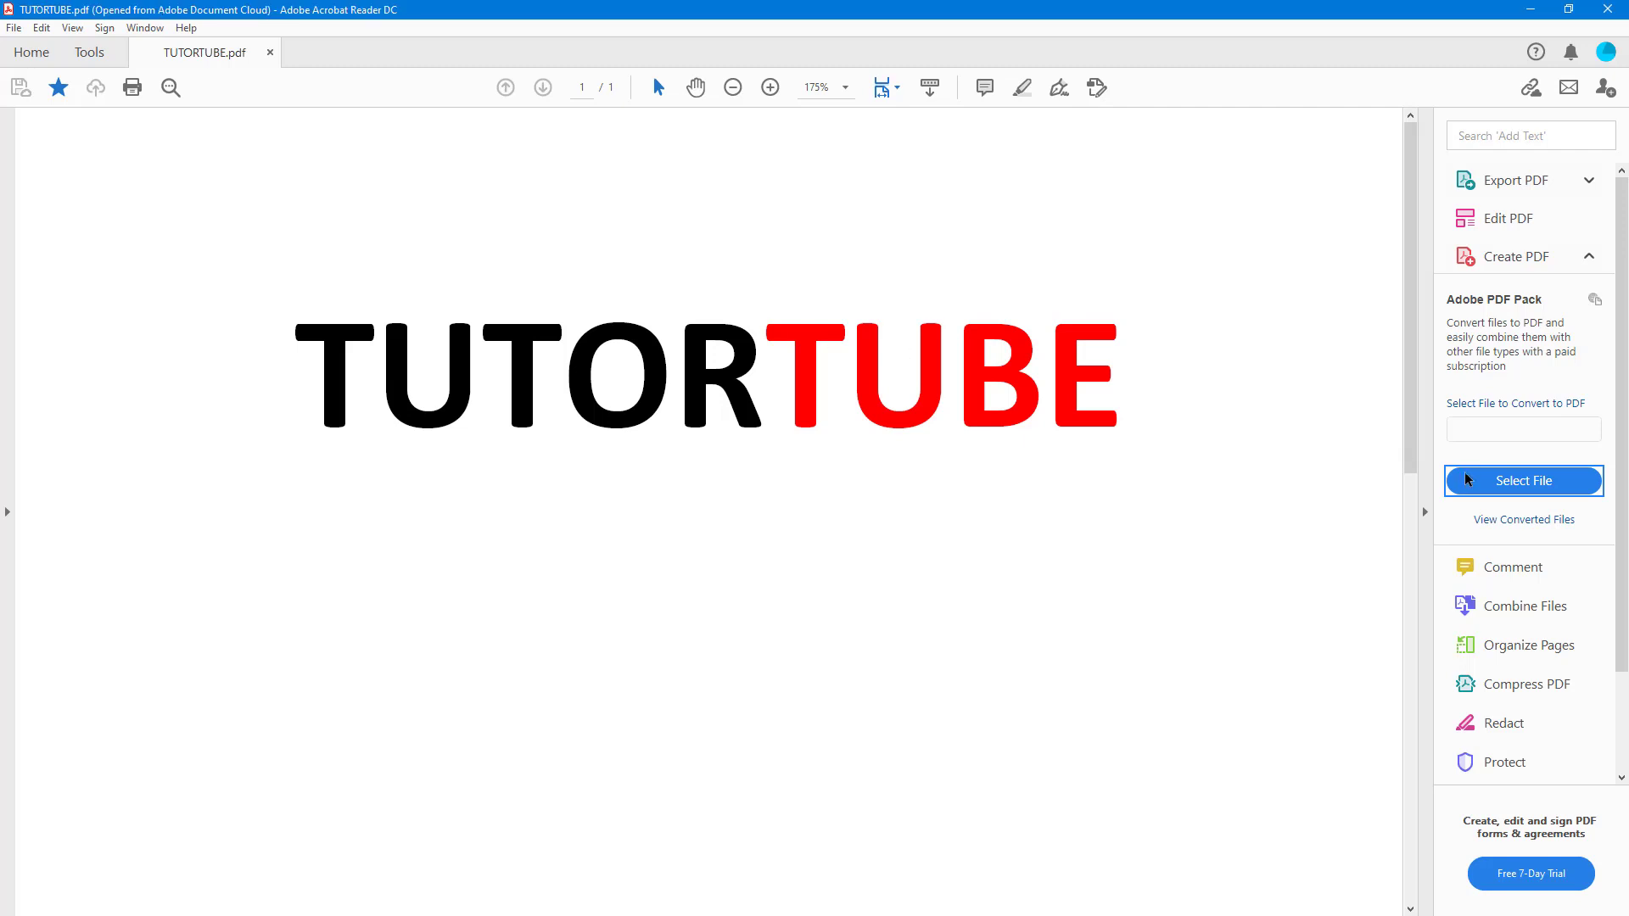
{"action": "left_click", "coordinate": [1536, 569]}
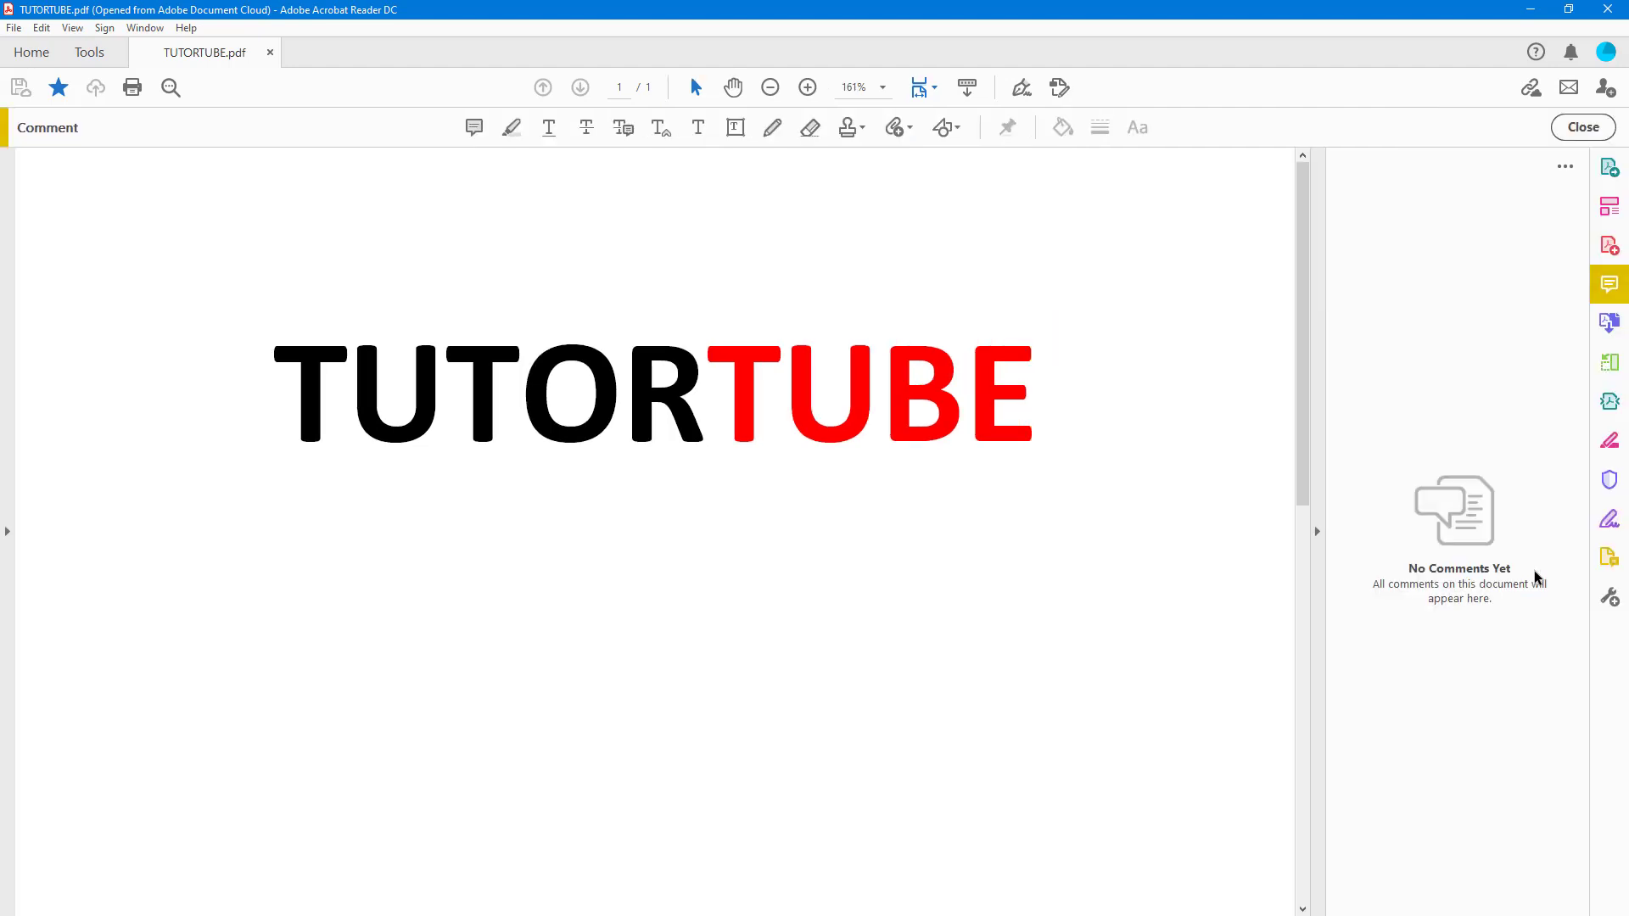
{"action": "left_click", "coordinate": [859, 129]}
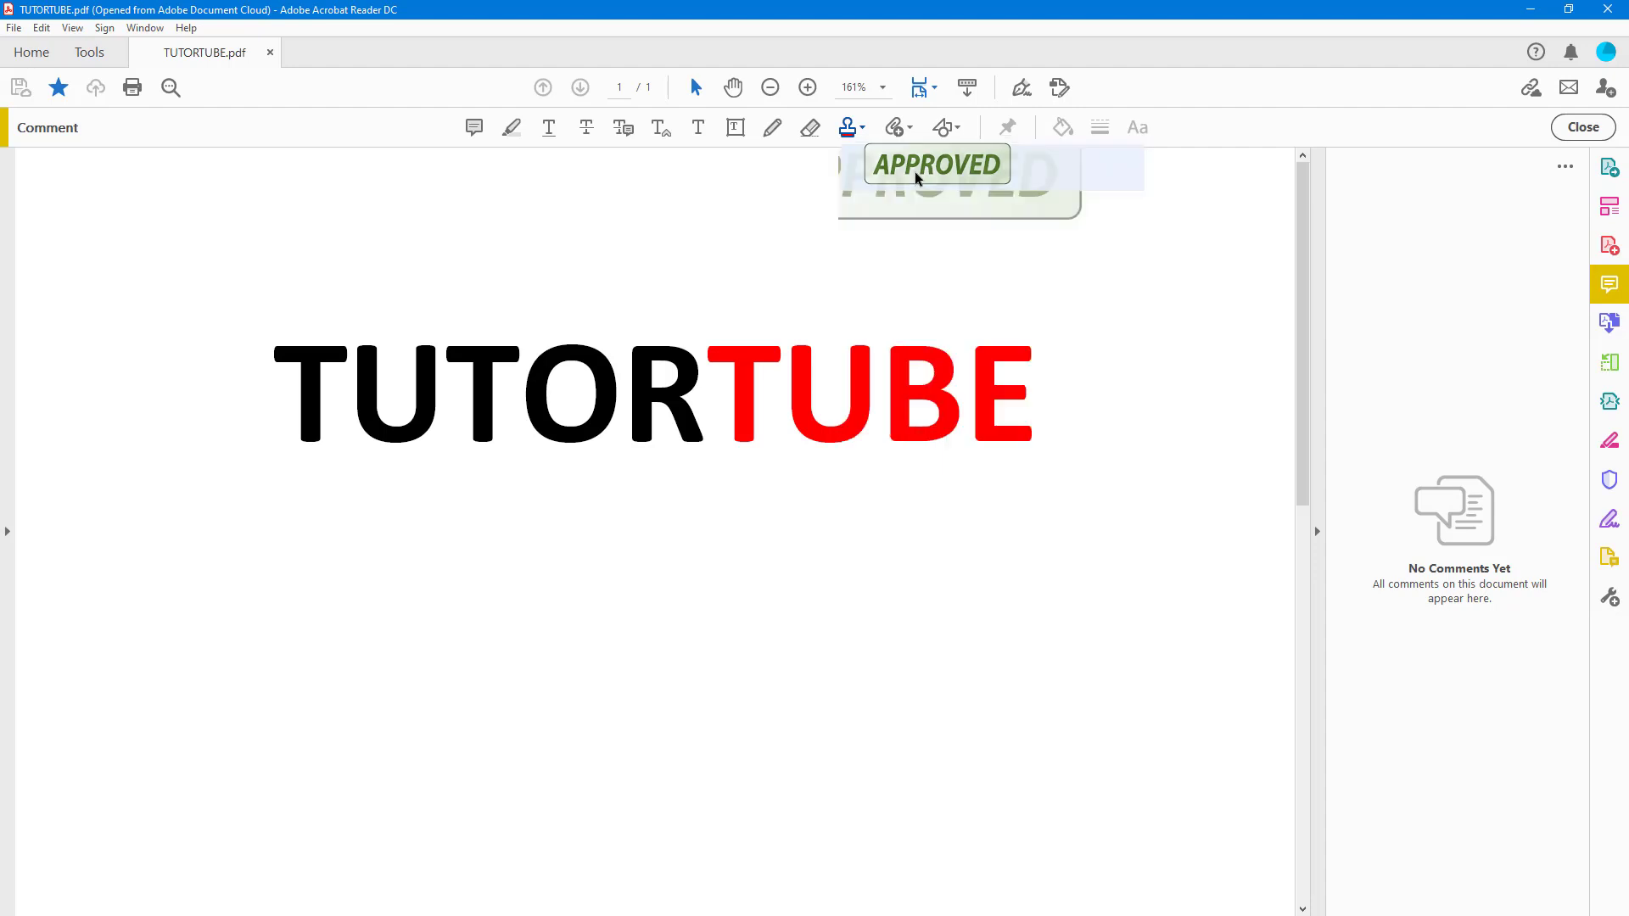
{"action": "left_click", "coordinate": [914, 173]}
{"action": "left_click", "coordinate": [915, 174]}
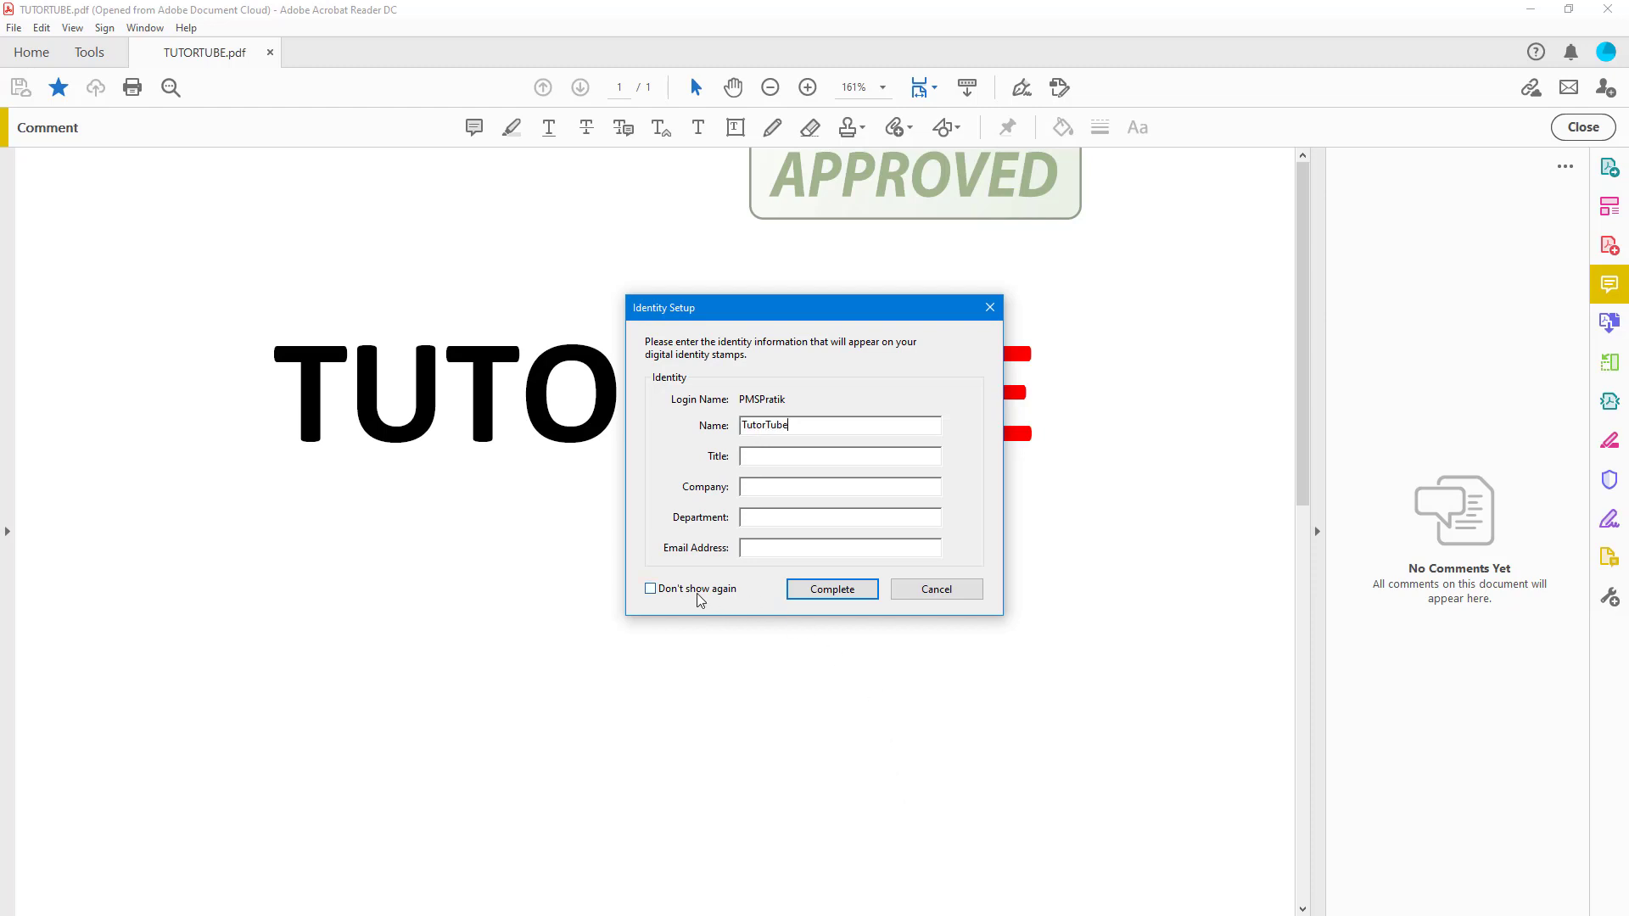
{"action": "left_click", "coordinate": [823, 589]}
Place the APPROVED stamp below TUTORTUBE and post the comment 'dfddf'.
{"action": "left_click", "coordinate": [433, 514]}
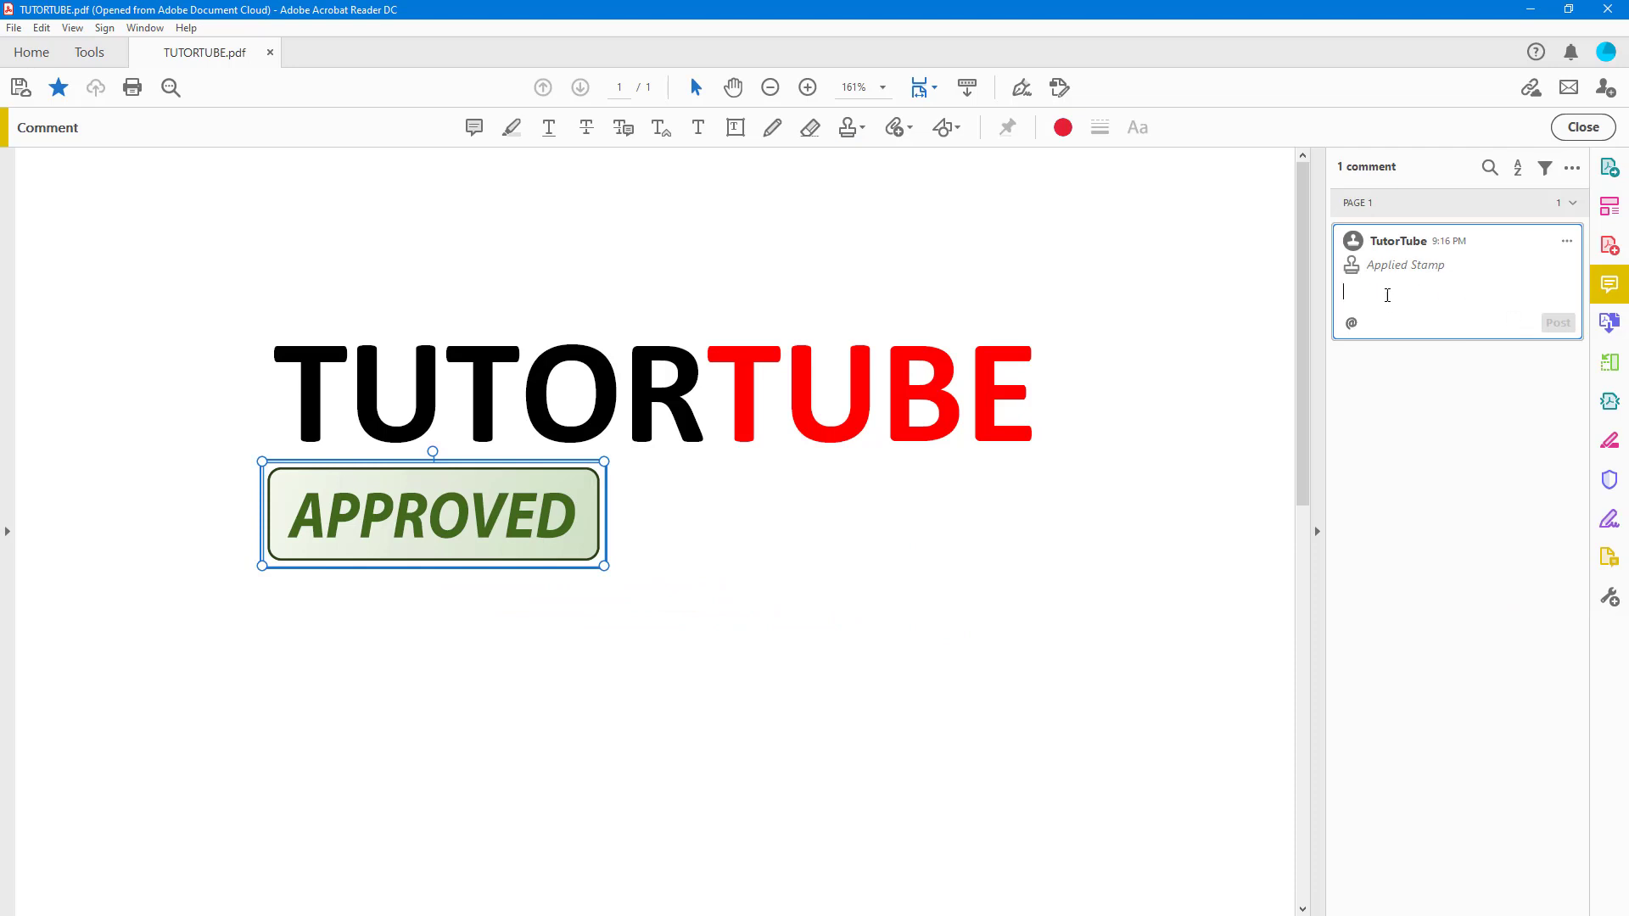
{"action": "type", "text": "dfddf"}
{"action": "left_click", "coordinate": [1553, 323]}
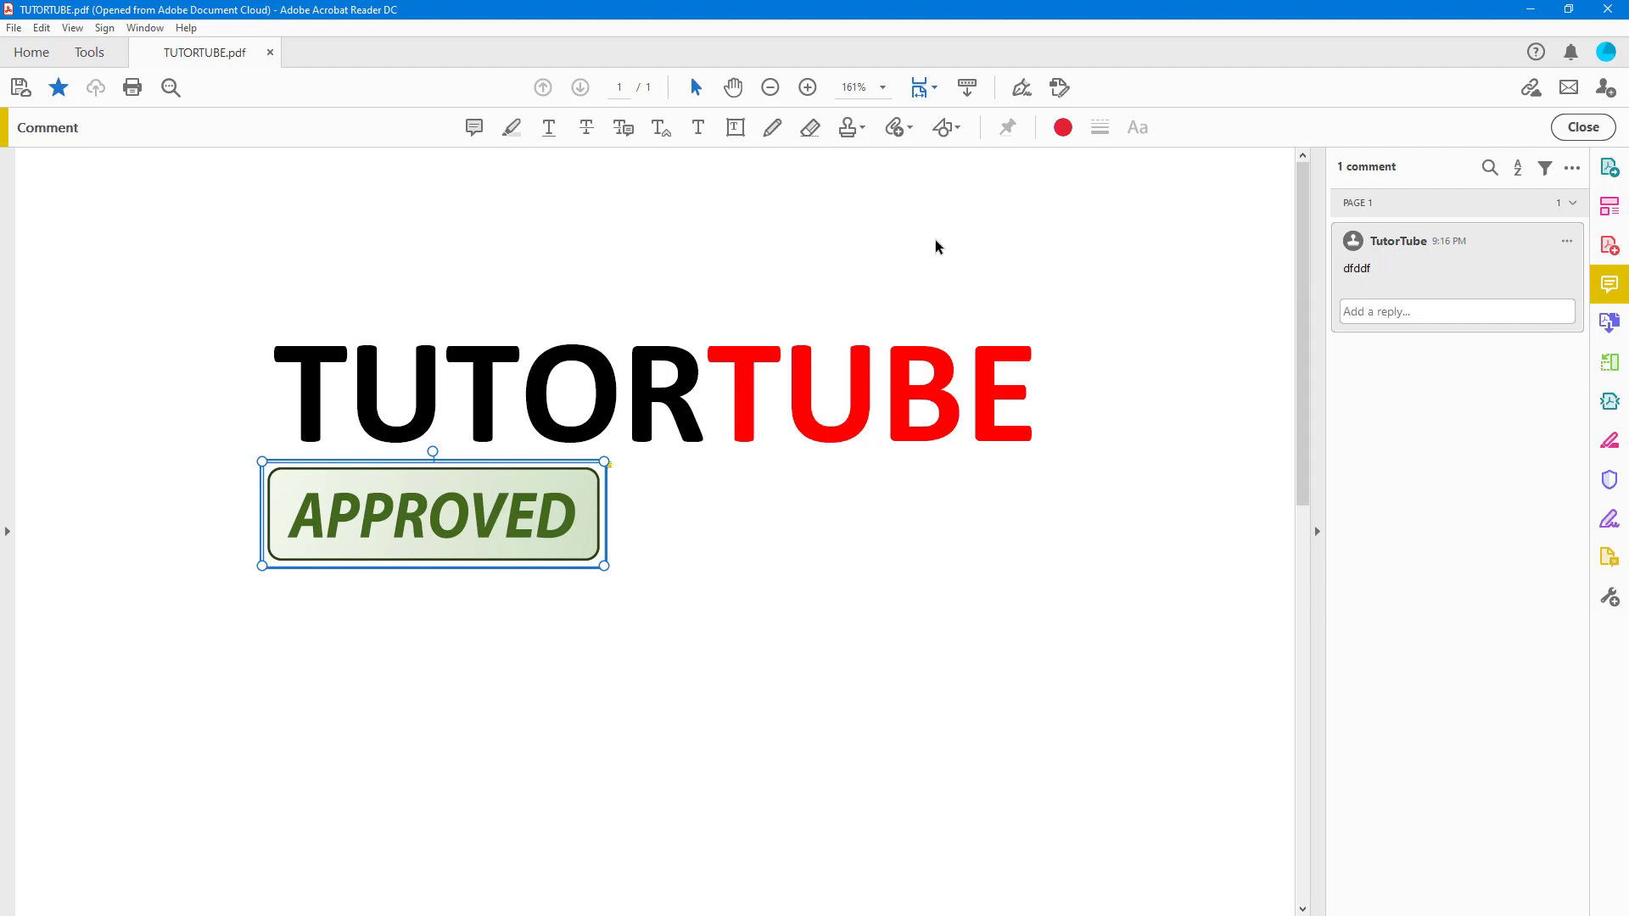
Open the full Stamps palette and switch it to the Dynamic category.
{"action": "left_click", "coordinate": [847, 136]}
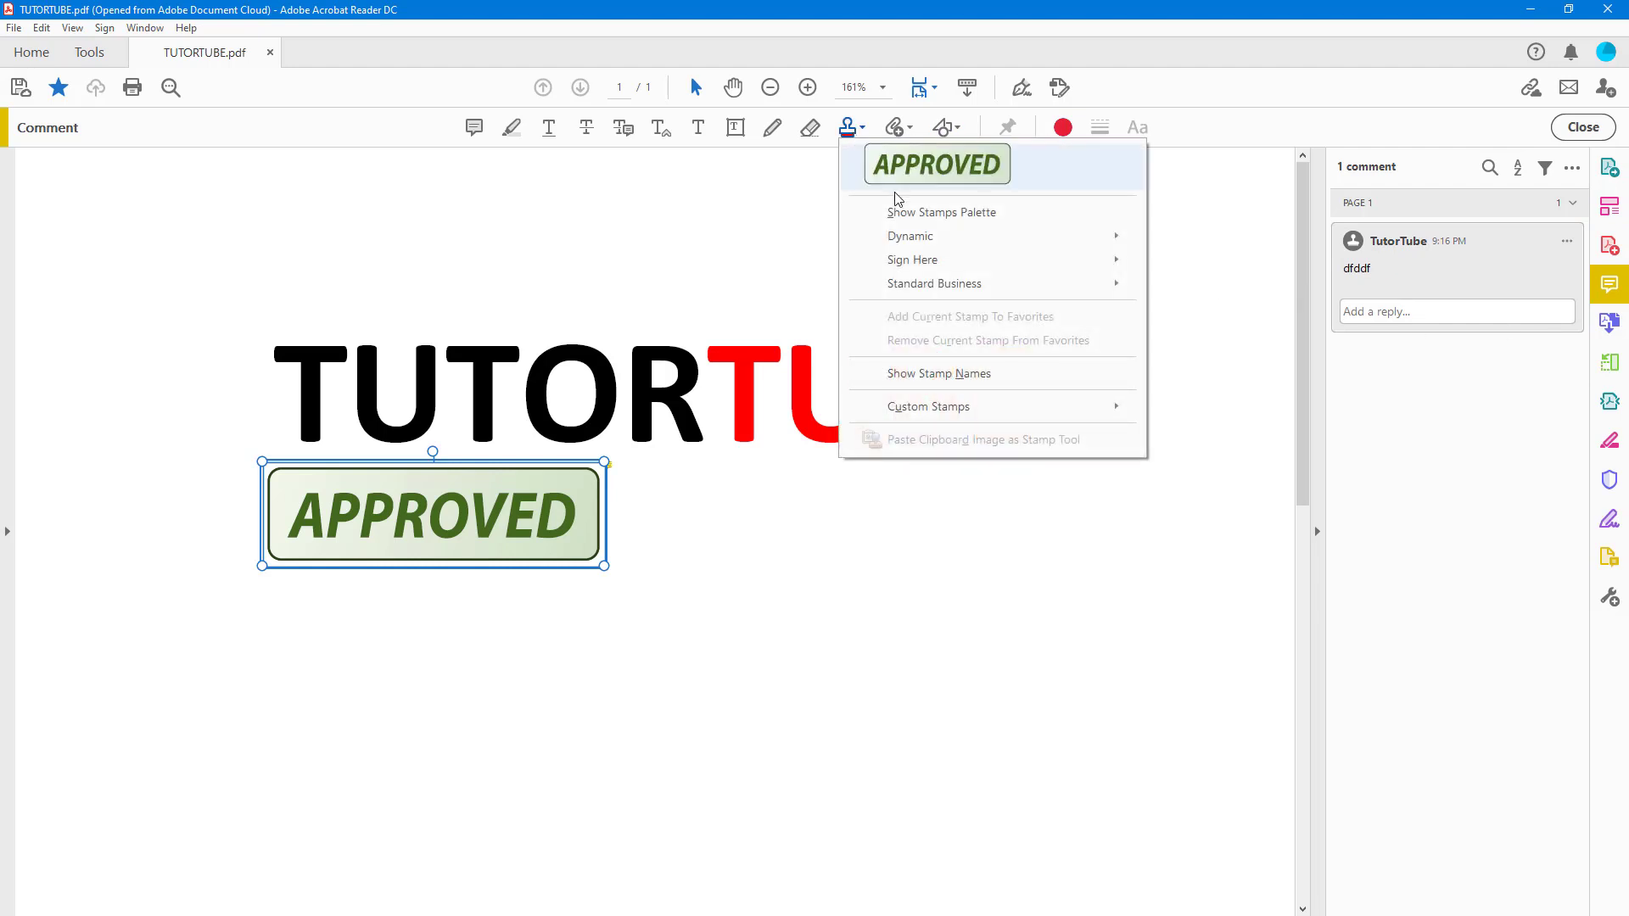
{"action": "left_click", "coordinate": [899, 213]}
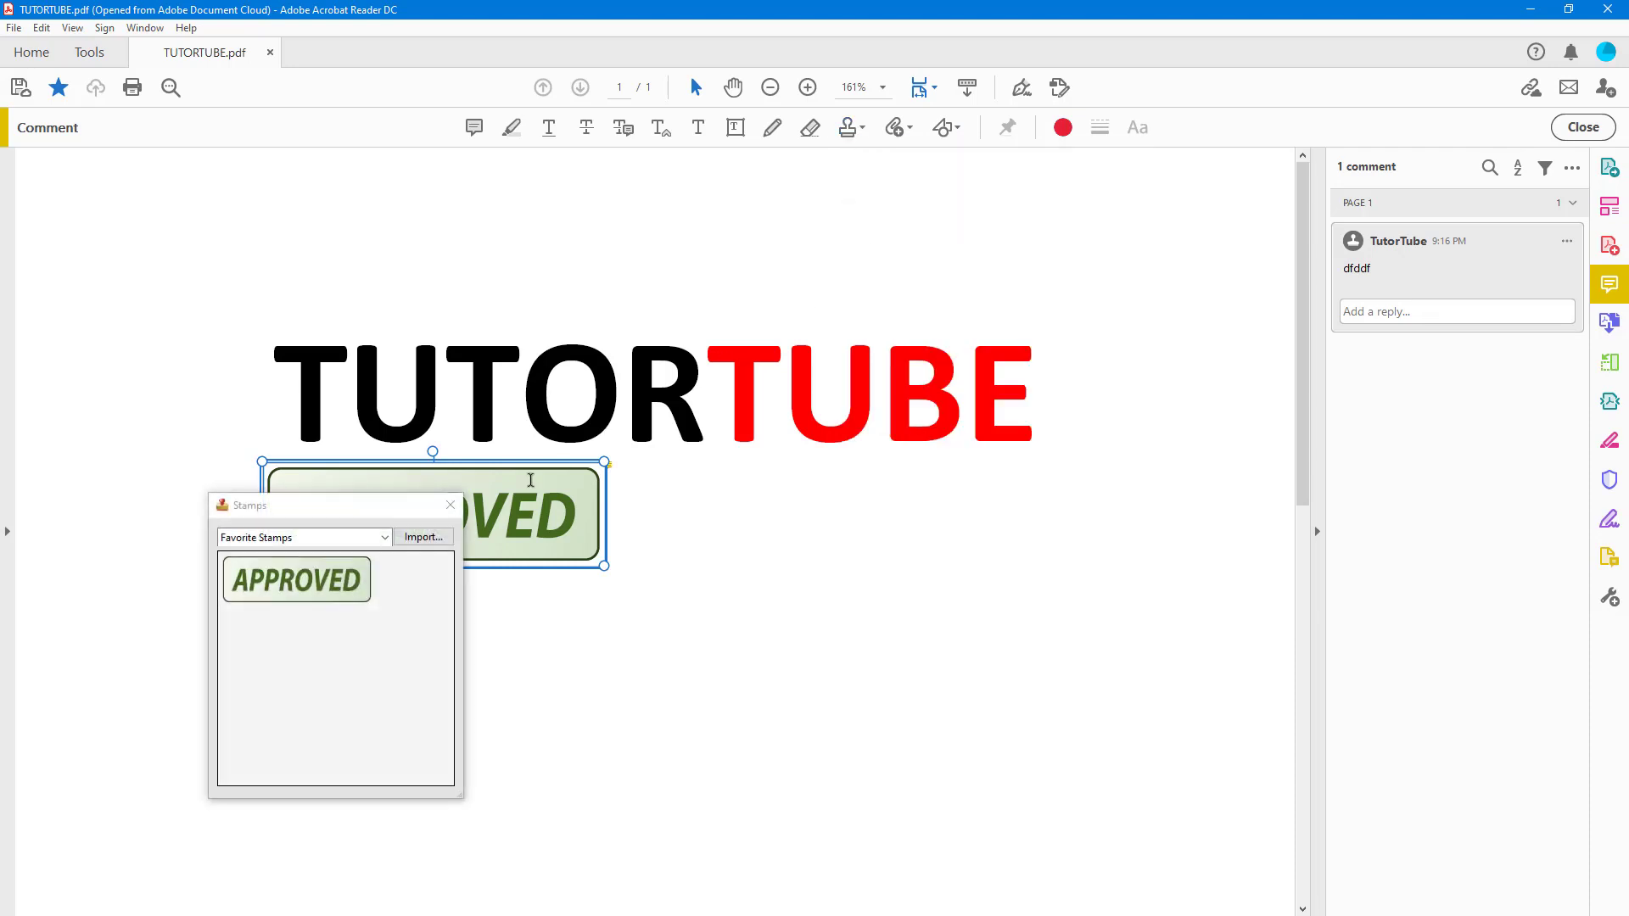
{"action": "left_click", "coordinate": [379, 544]}
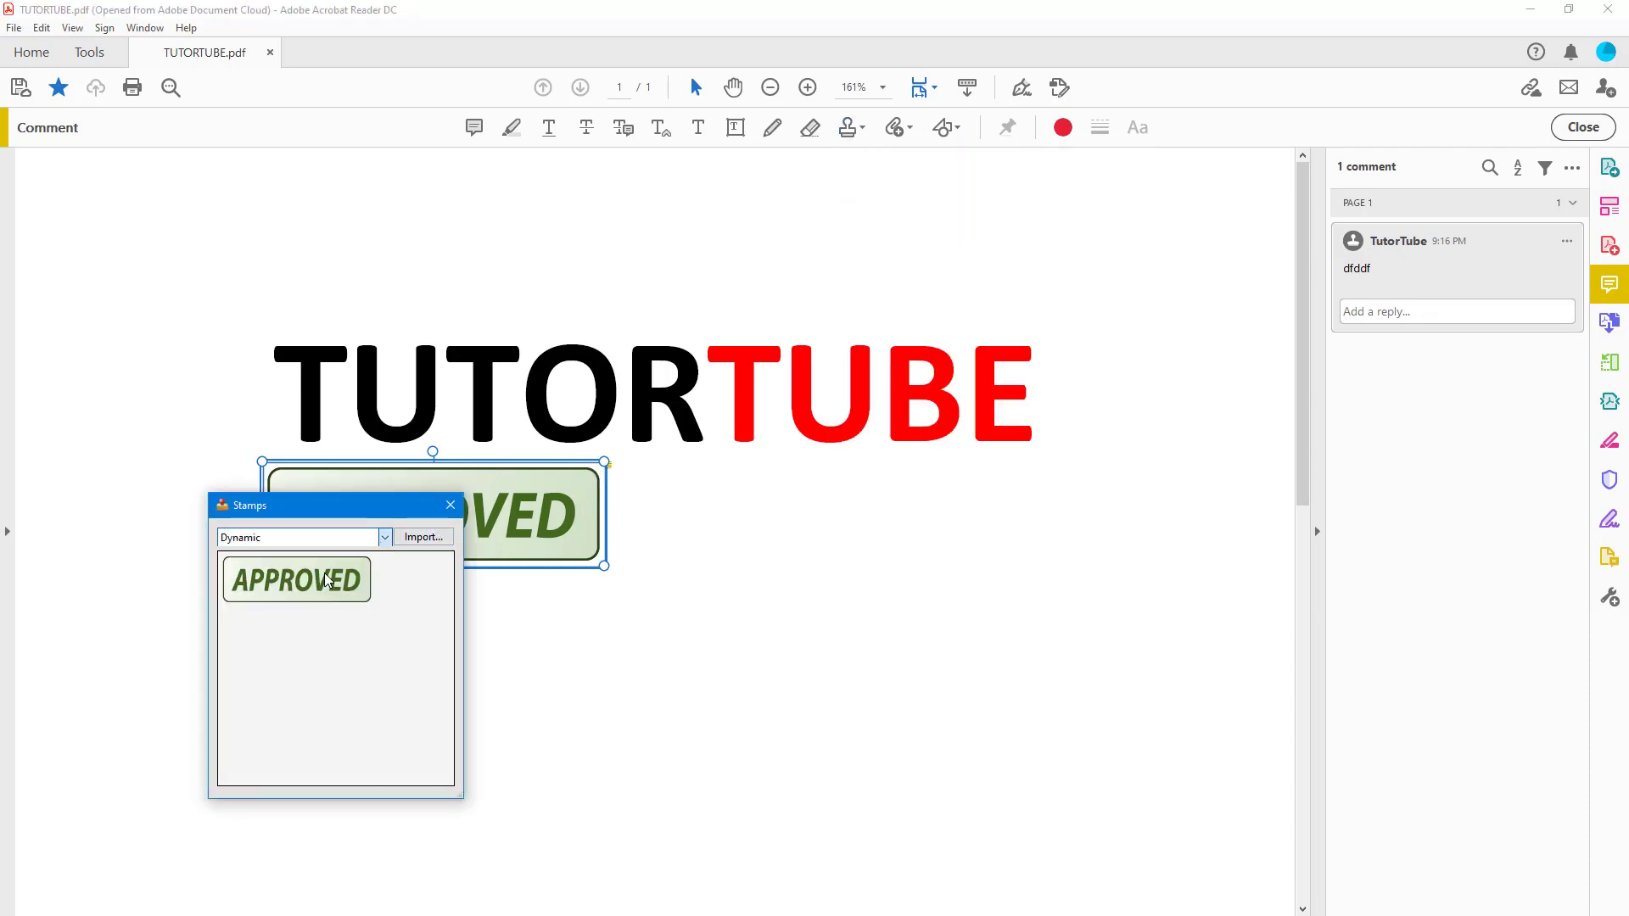
{"action": "left_click", "coordinate": [371, 558]}
{"action": "left_click", "coordinate": [327, 546]}
{"action": "left_click", "coordinate": [293, 550]}
{"action": "left_click", "coordinate": [294, 544]}
{"action": "left_click", "coordinate": [294, 558]}
Place dynamic REVISED, RECEIVED and CONFIDENTIAL stamps around the APPROVED stamp.
{"action": "left_click", "coordinate": [315, 594]}
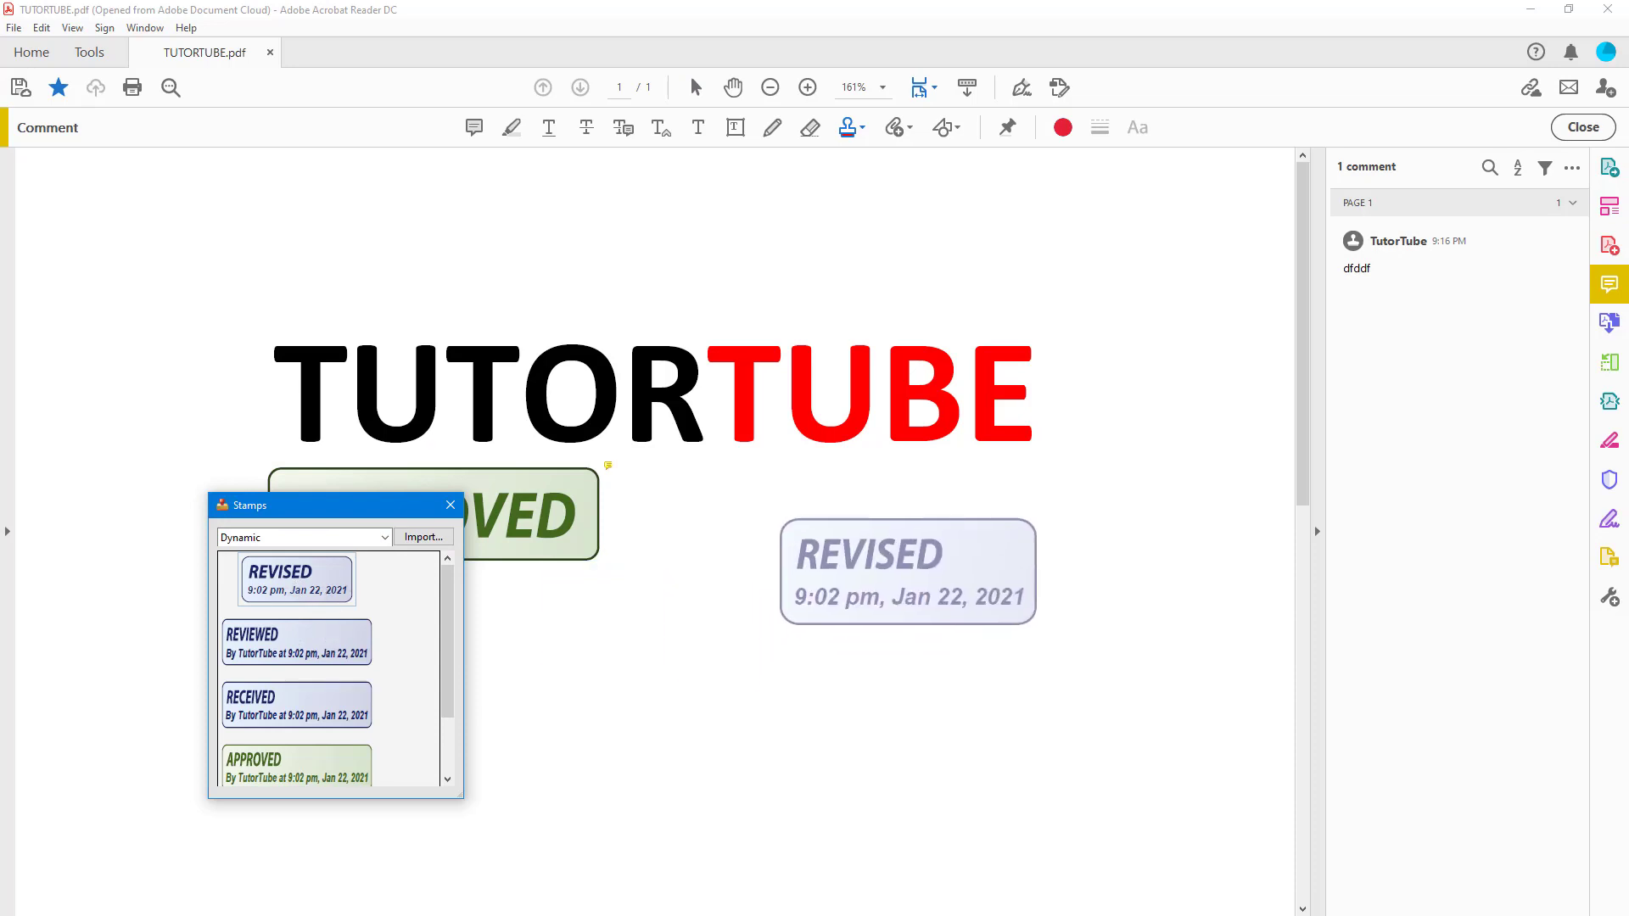
{"action": "left_click", "coordinate": [909, 577]}
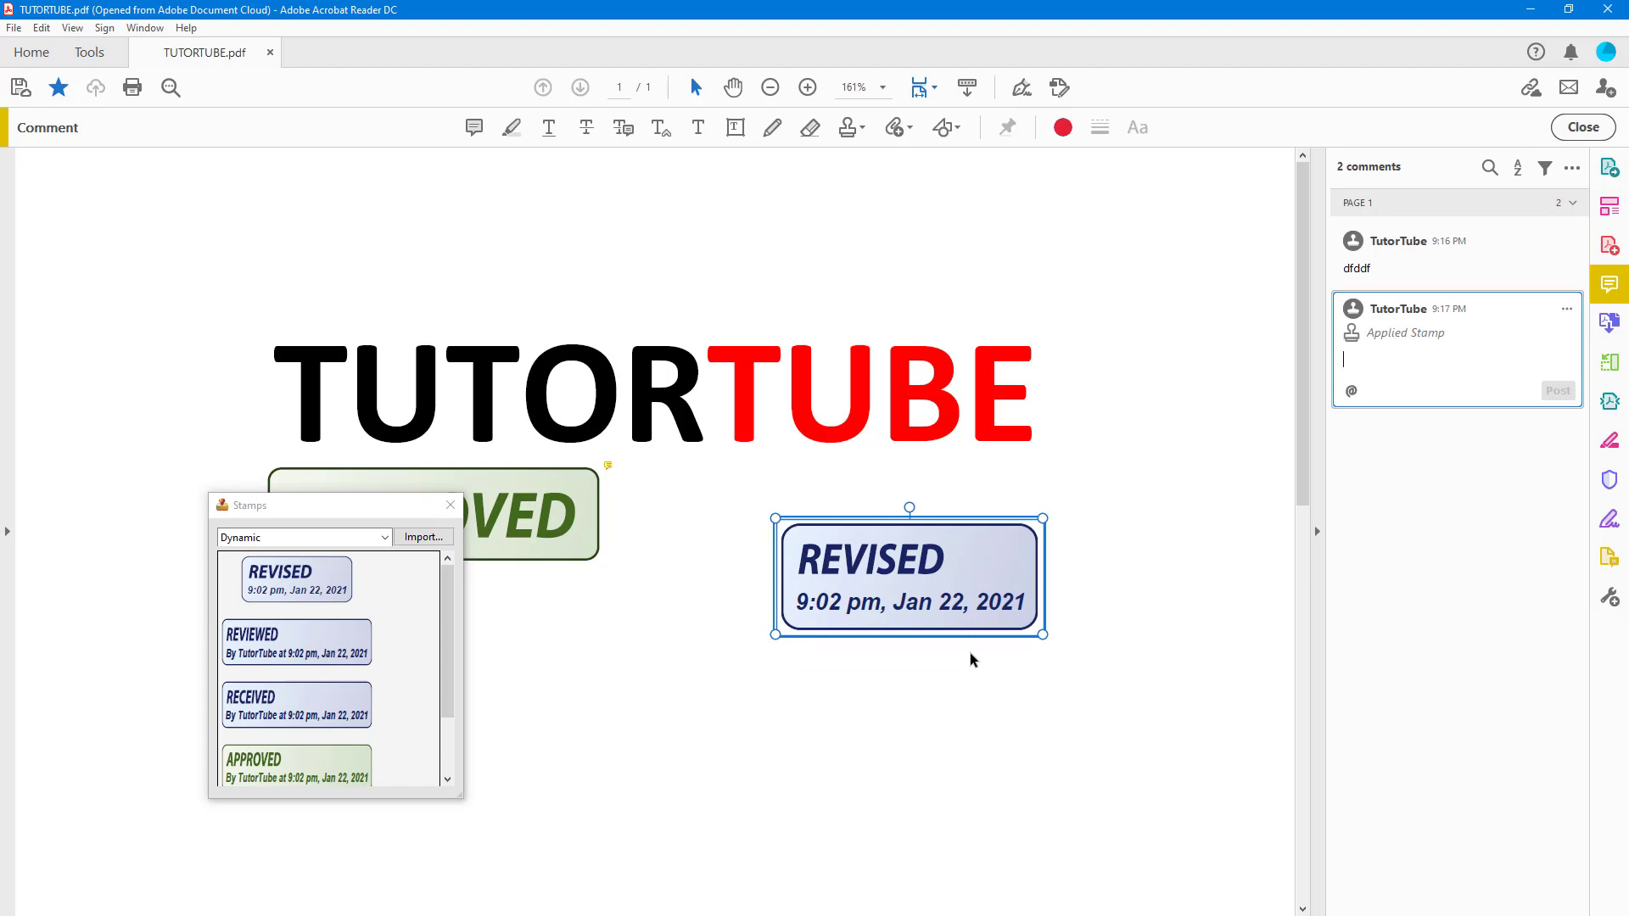
{"action": "left_click", "coordinate": [302, 711]}
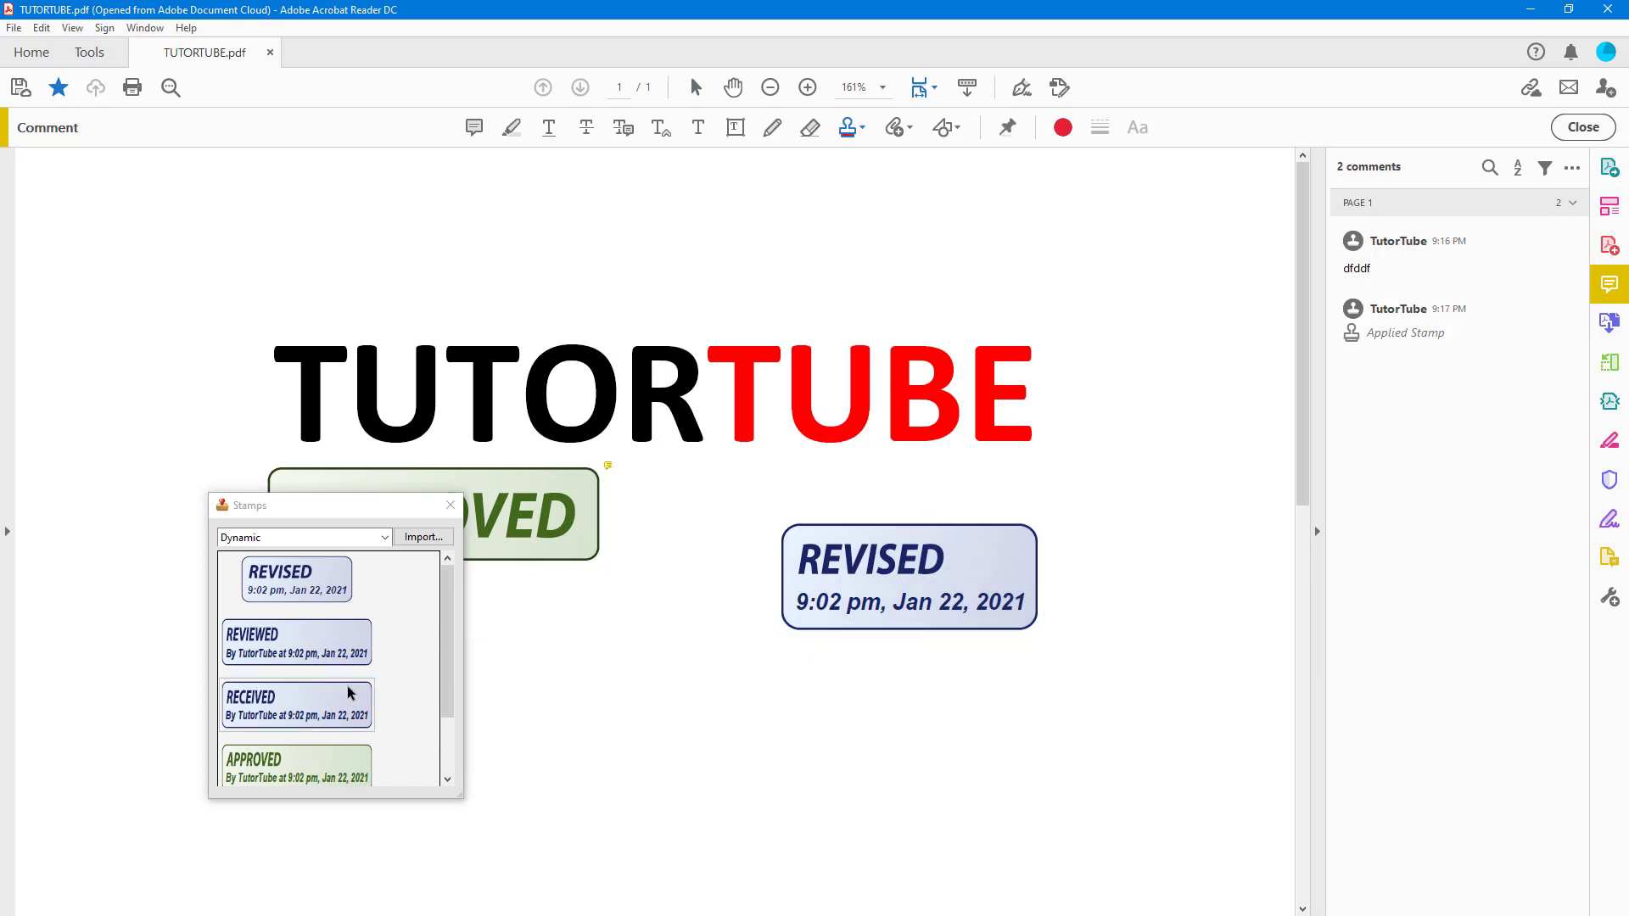
{"action": "left_click", "coordinate": [769, 723]}
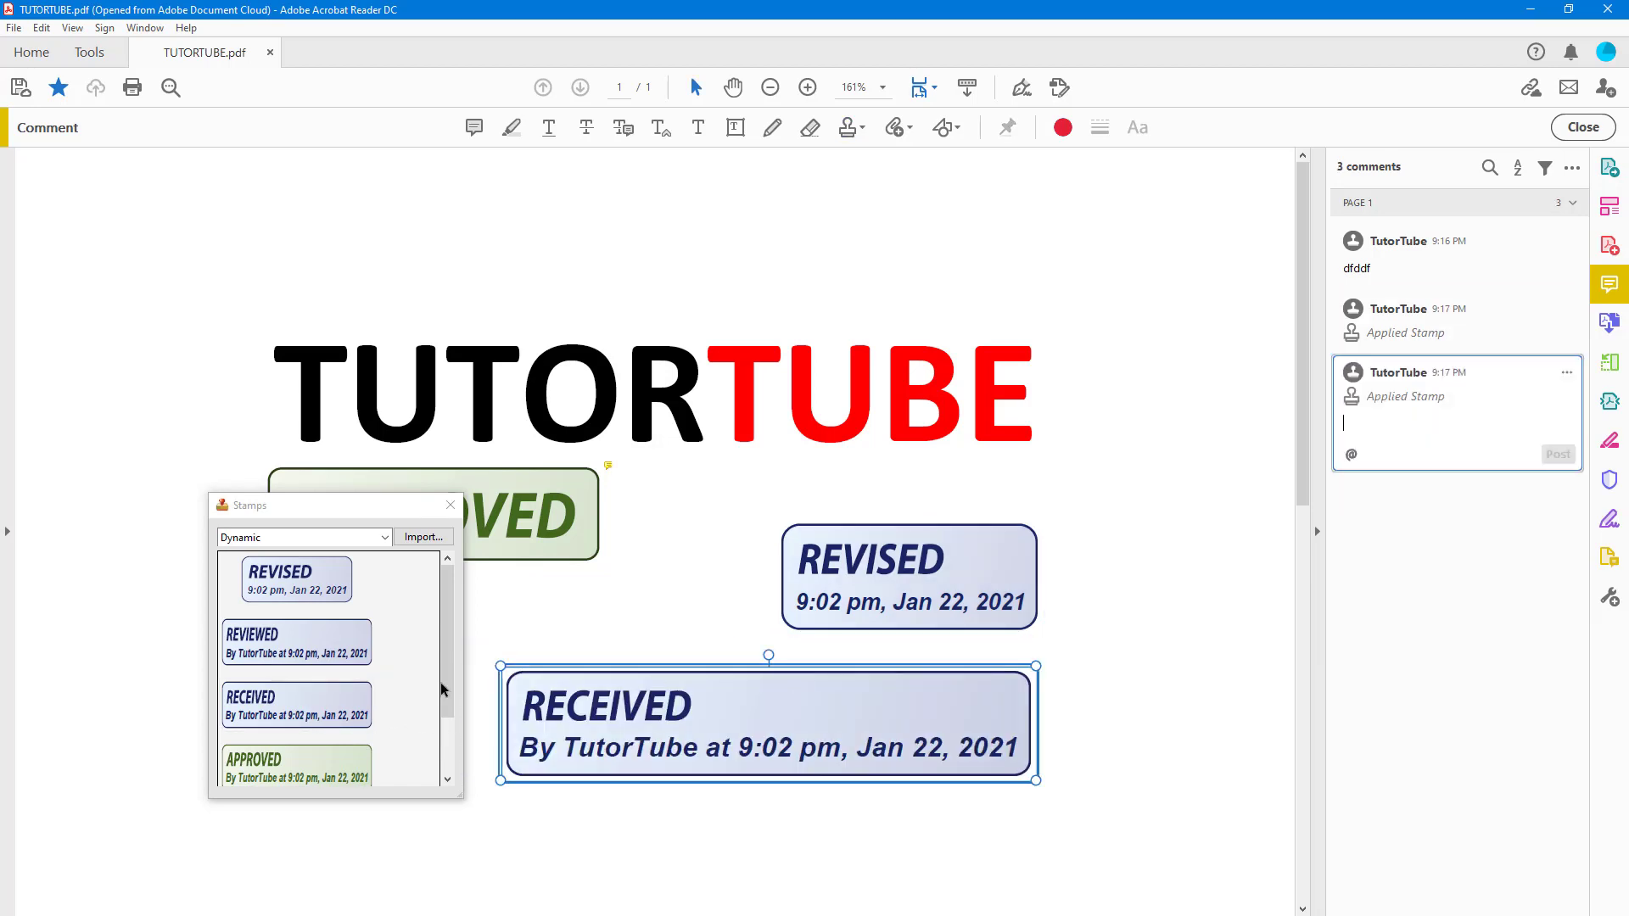
{"action": "scroll", "coordinate": [355, 685], "scroll_direction": "down", "scroll_amount": 2}
{"action": "left_click", "coordinate": [305, 751]}
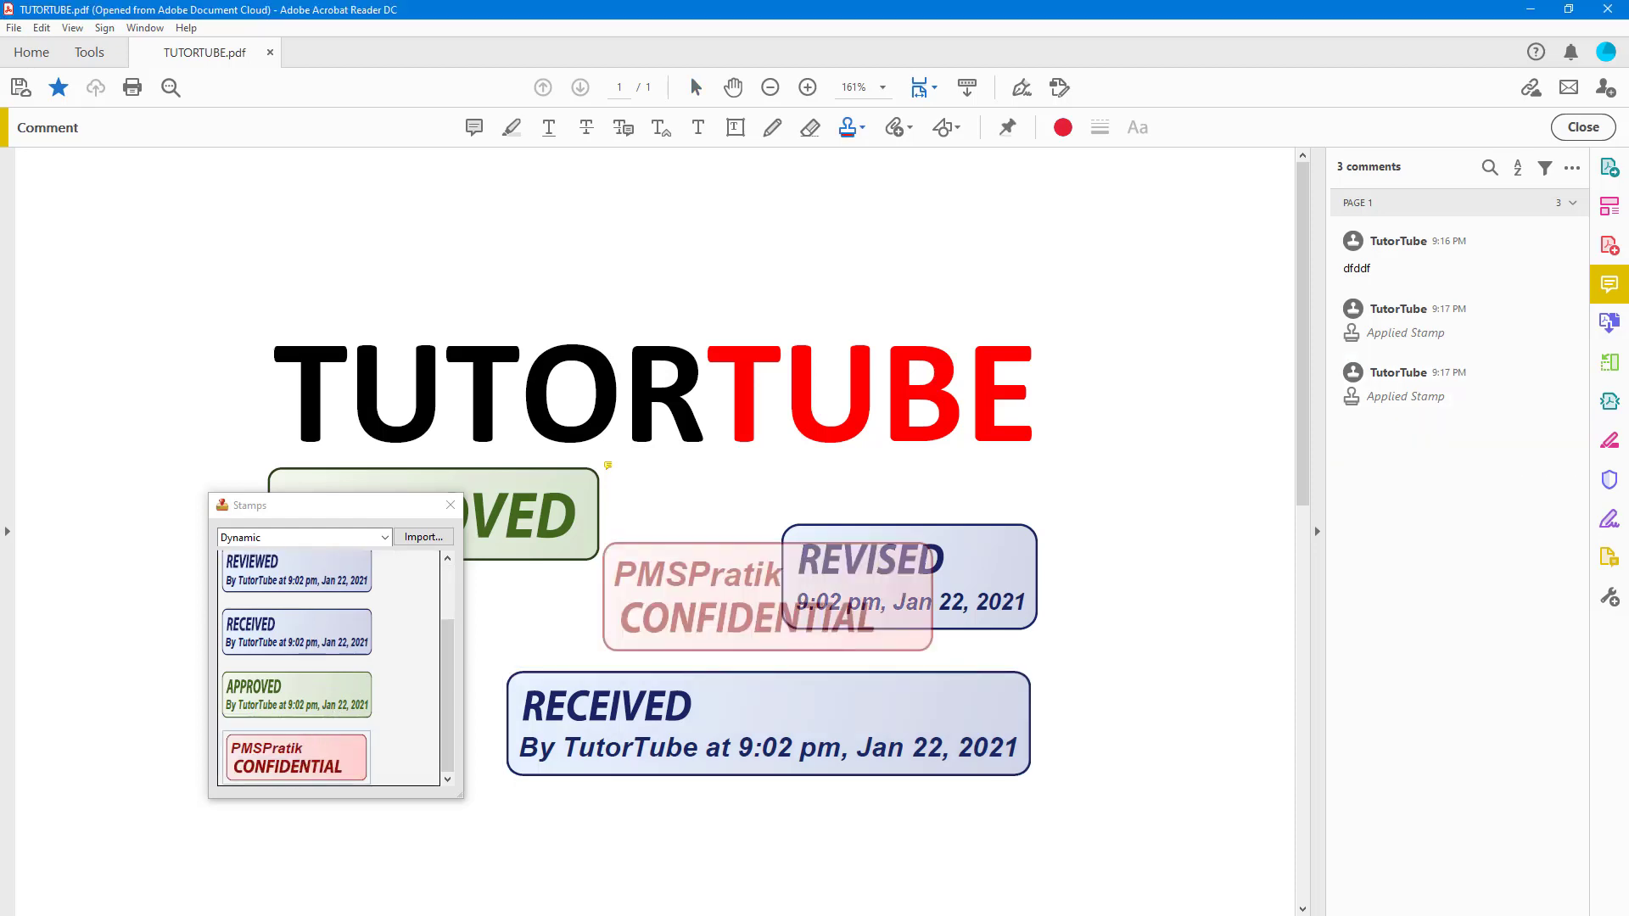
{"action": "left_click", "coordinate": [603, 612]}
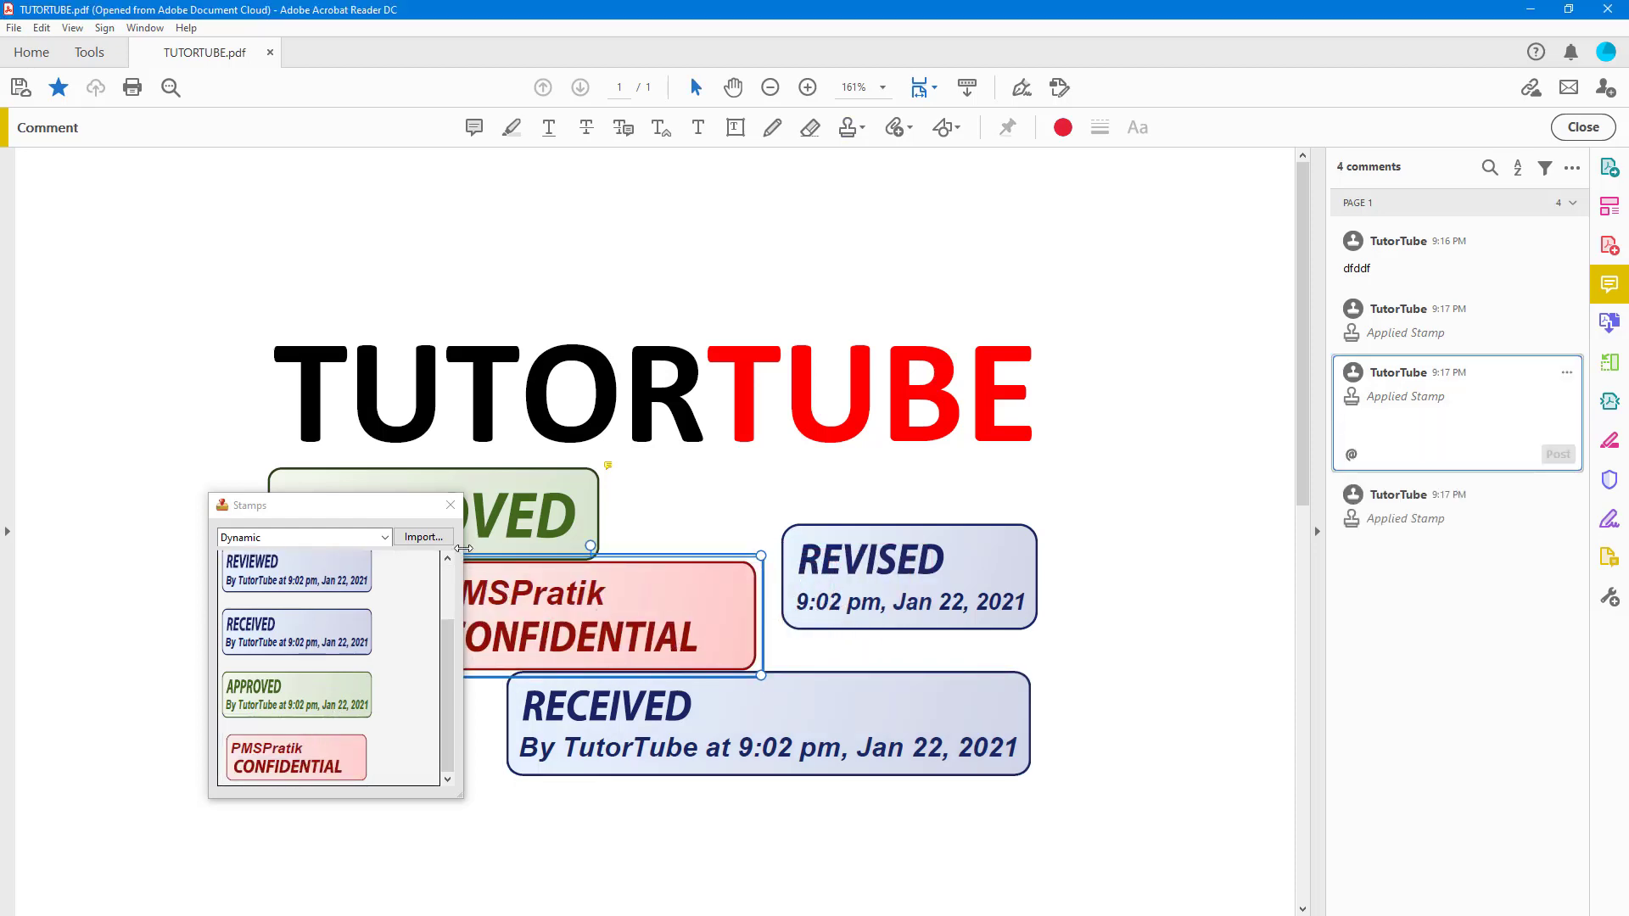
Delete the CONFIDENTIAL, REVISED and RECEIVED dynamic stamps.
{"action": "left_click", "coordinate": [618, 619]}
{"action": "key", "text": "Delete"}
{"action": "left_click", "coordinate": [909, 577]}
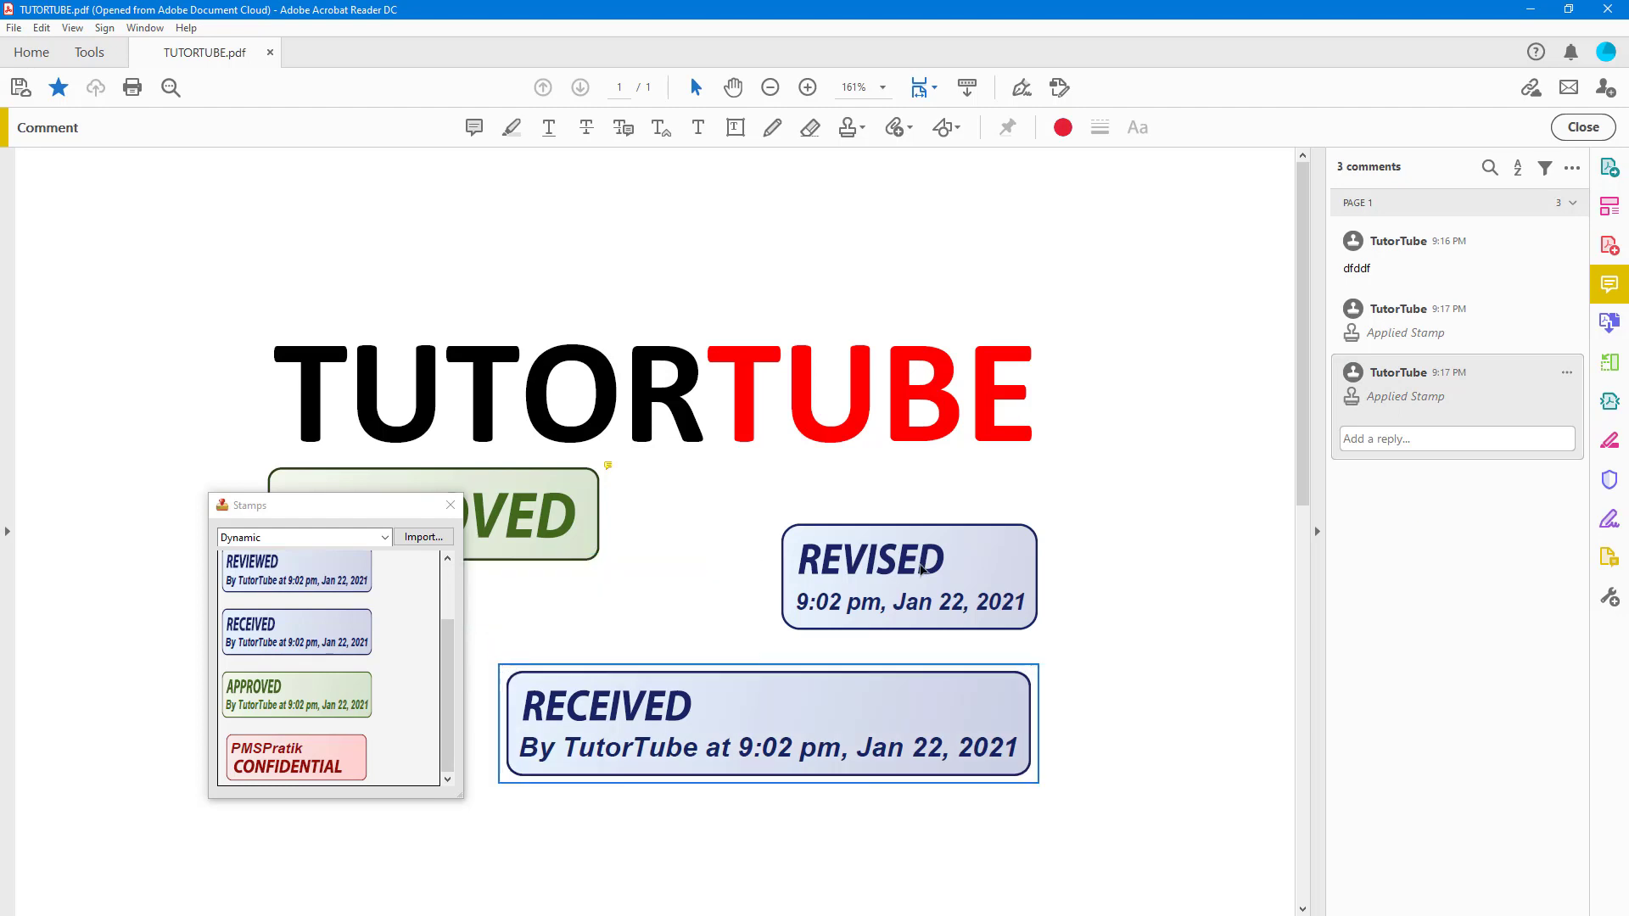
{"action": "key", "text": "Delete"}
{"action": "left_click", "coordinate": [829, 713]}
{"action": "key", "text": "Delete"}
Move the APPROVED stamp right below TUTORTUBE, enlarge it and tilt it about 20° clockwise.
{"action": "left_click", "coordinate": [556, 526]}
{"action": "left_click_drag", "start_coordinate": [556, 526], "coordinate": [994, 627]}
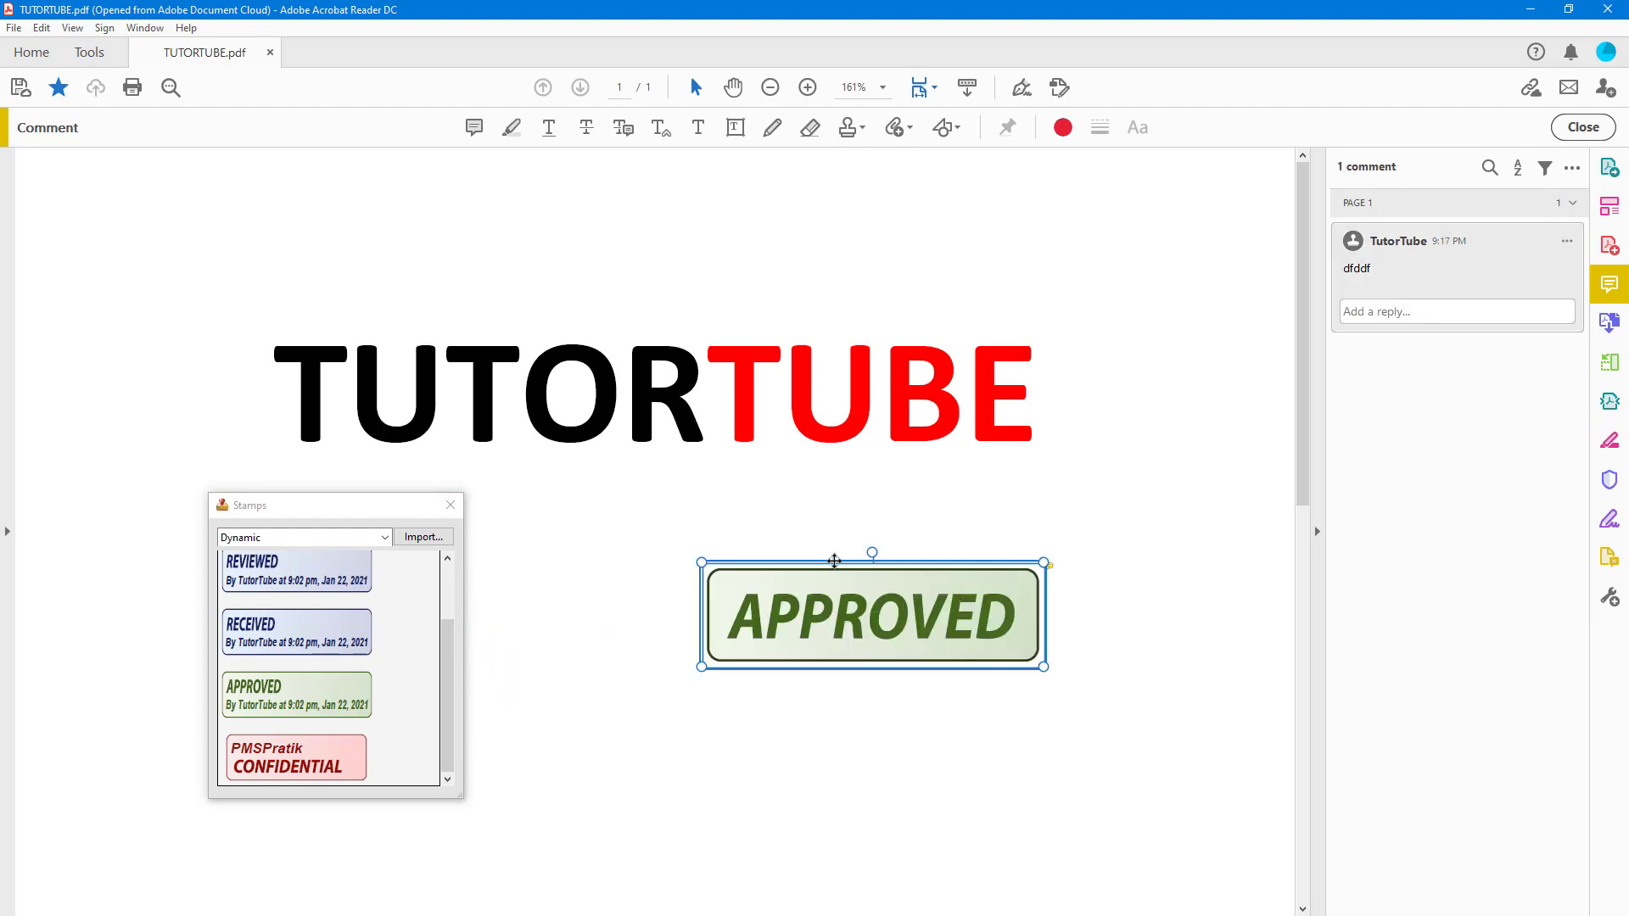
{"action": "left_click_drag", "start_coordinate": [1043, 562], "coordinate": [1132, 538]}
{"action": "left_click_drag", "start_coordinate": [920, 525], "coordinate": [946, 531]}
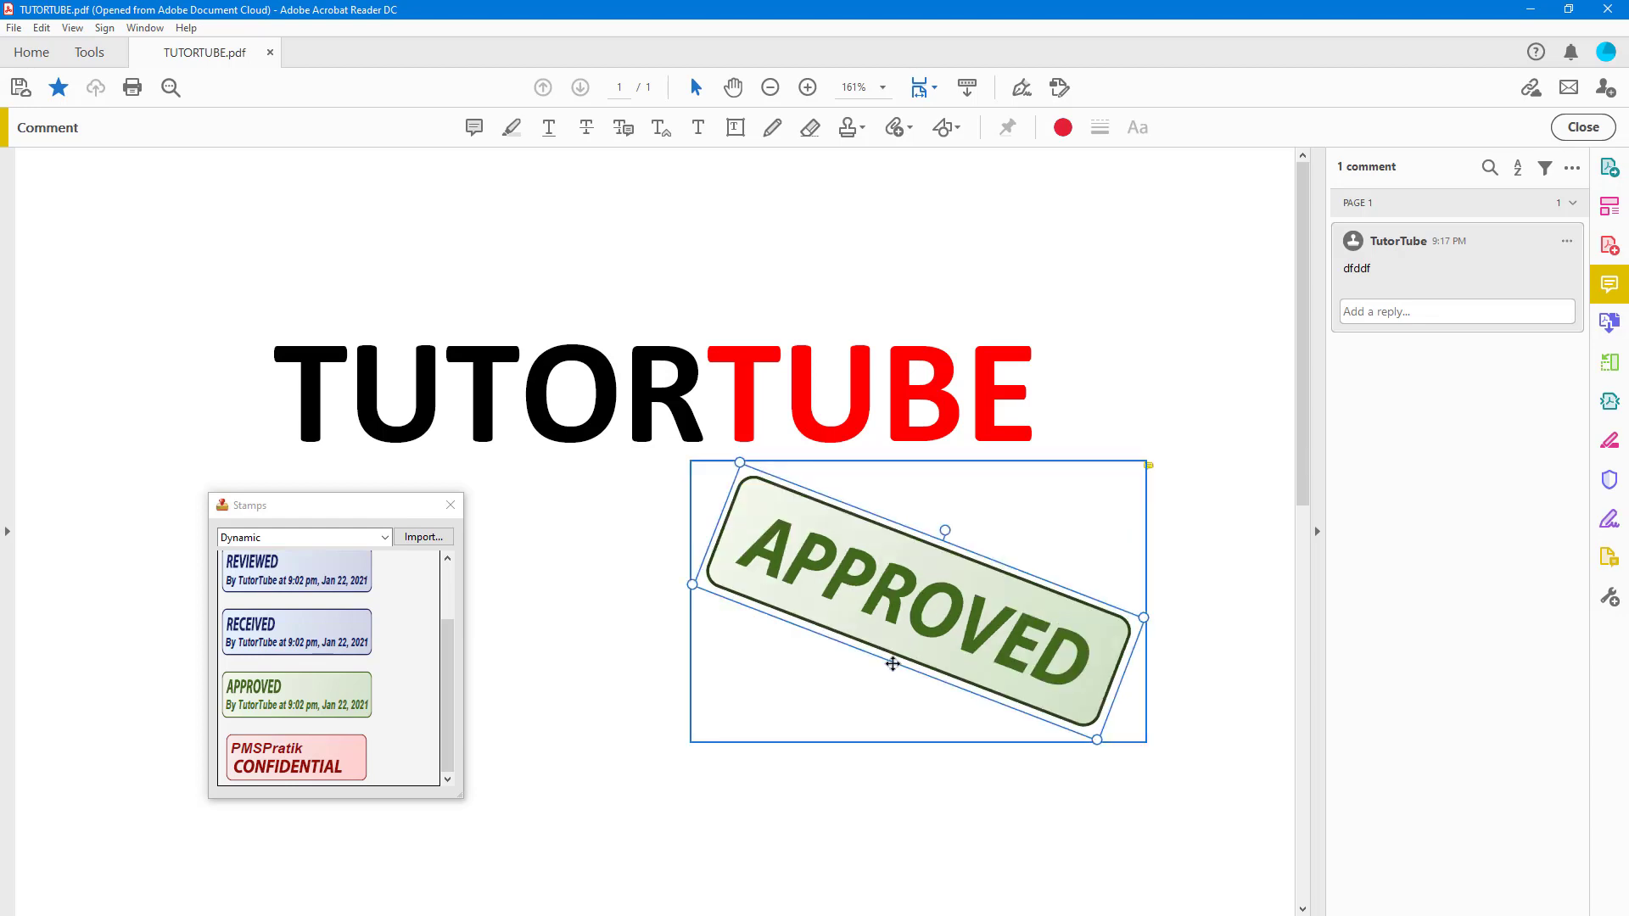
From Sign Here stamps, place INITIAL HERE right of TUTORTUBE and an enlarged, tilted check mark.
{"action": "left_click", "coordinate": [382, 543]}
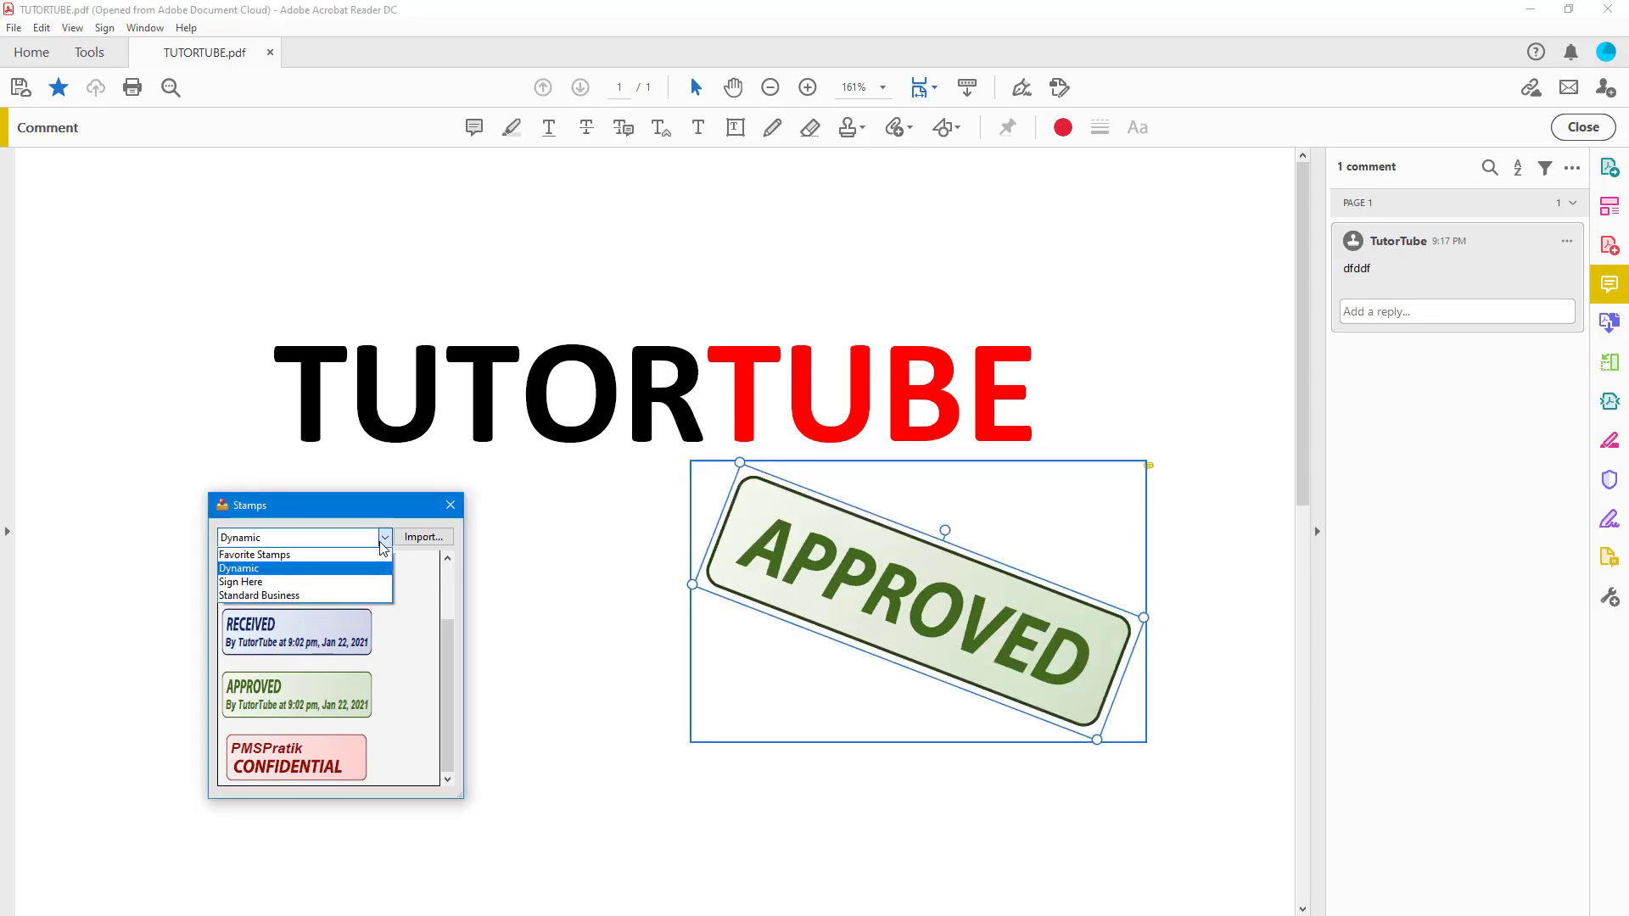
{"action": "left_click", "coordinate": [359, 582]}
{"action": "left_click", "coordinate": [307, 570]}
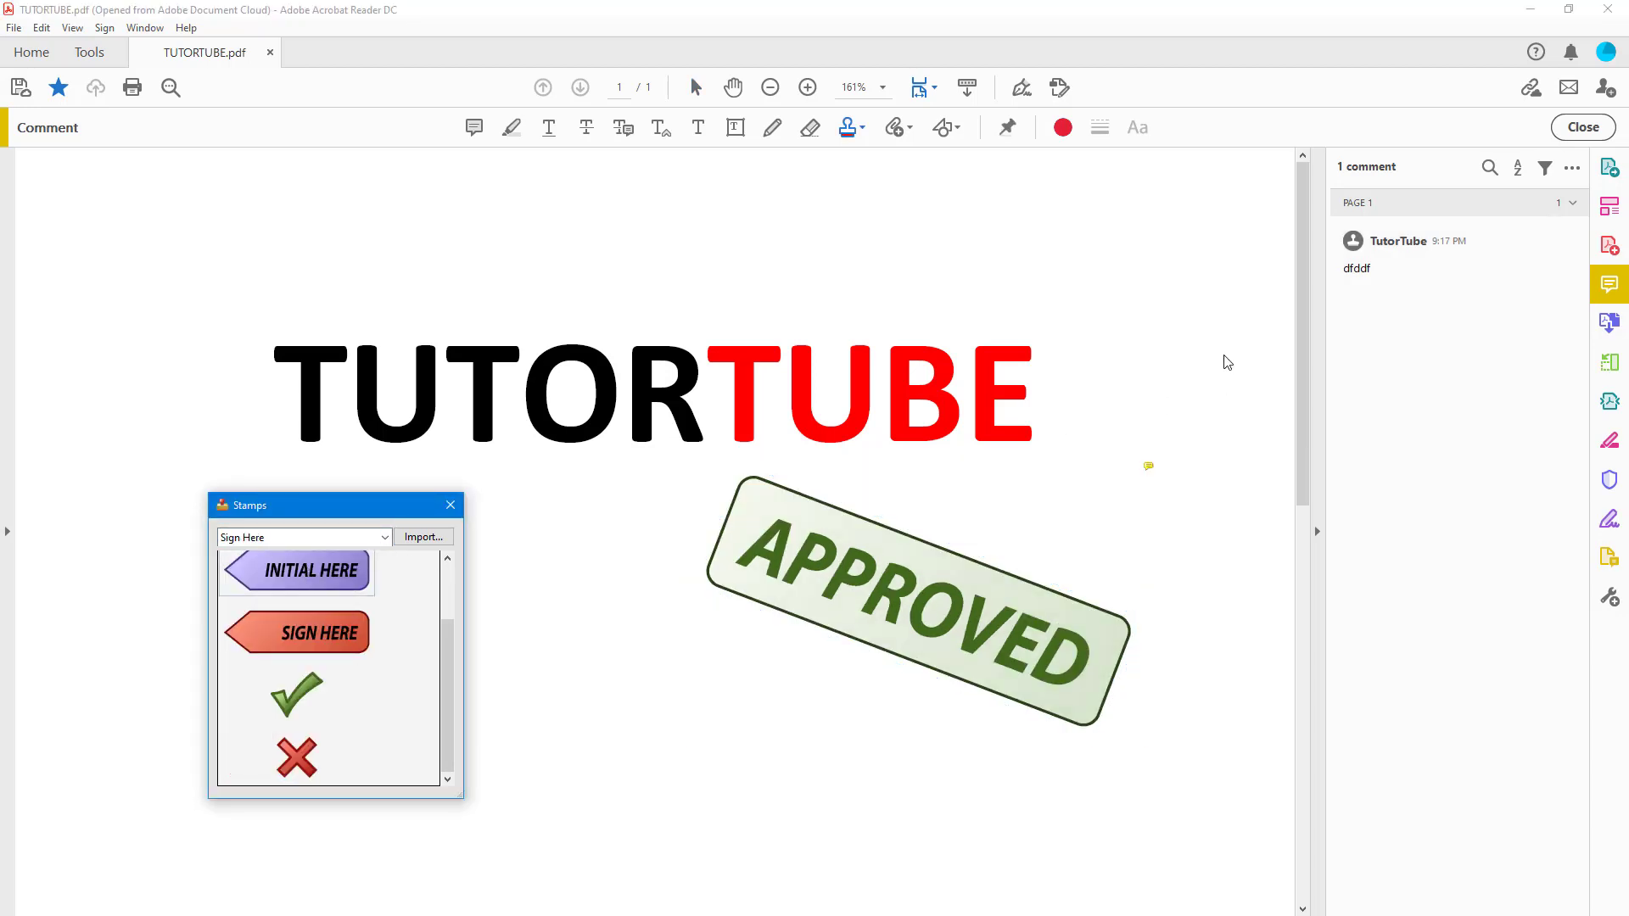
{"action": "left_click", "coordinate": [1157, 380]}
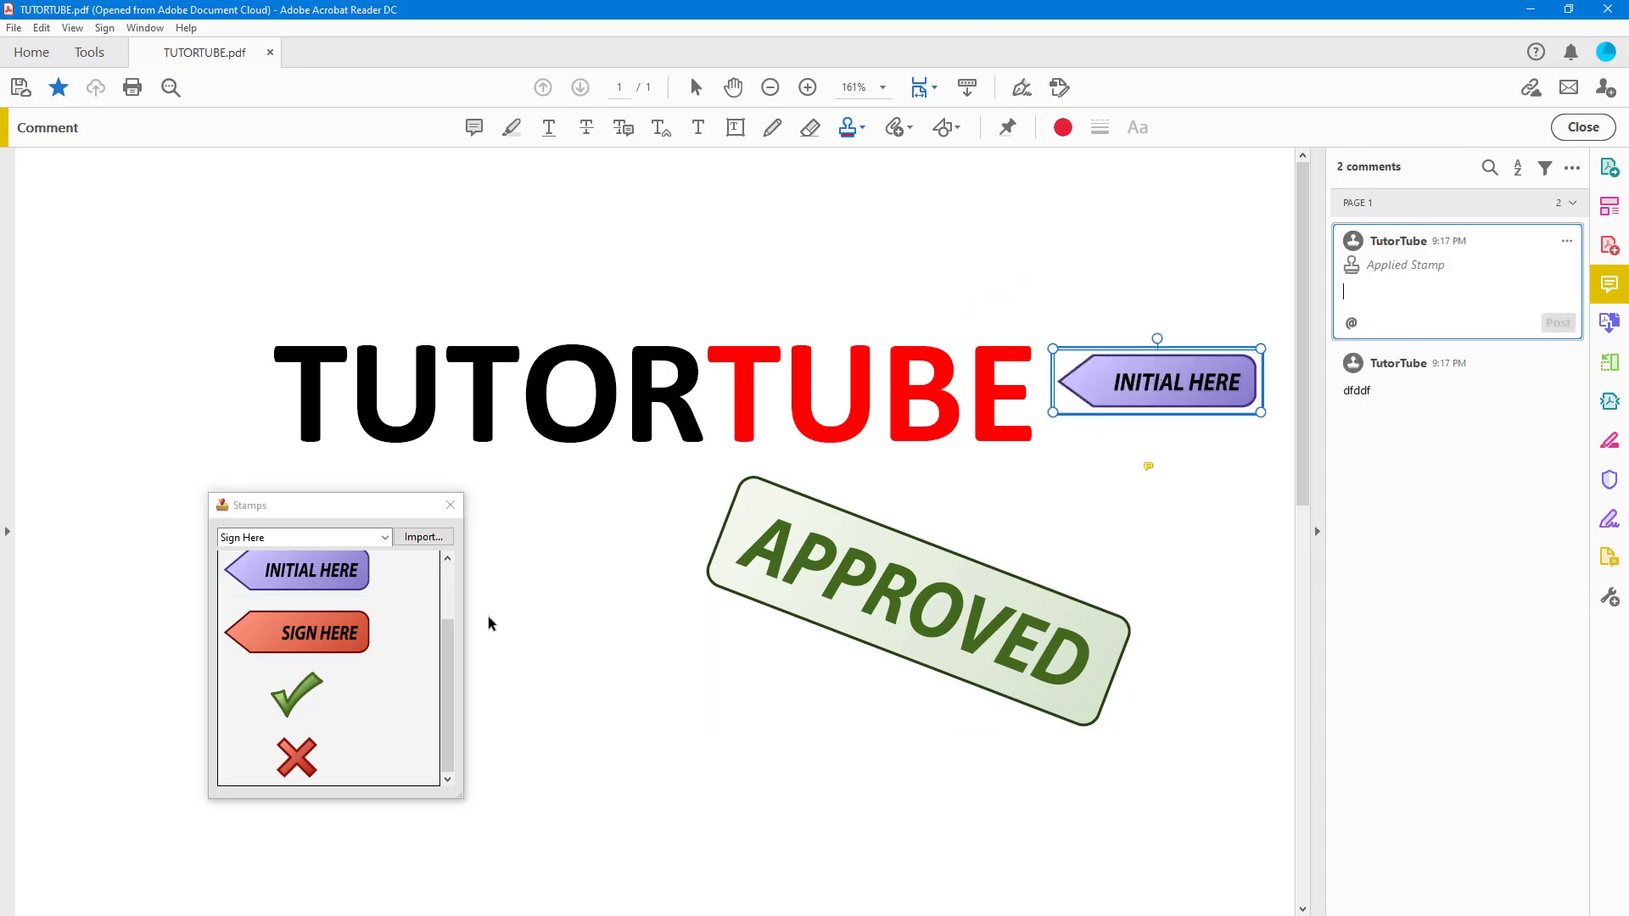
{"action": "left_click", "coordinate": [271, 697]}
{"action": "left_click", "coordinate": [588, 509]}
{"action": "left_click_drag", "start_coordinate": [611, 488], "coordinate": [577, 437]}
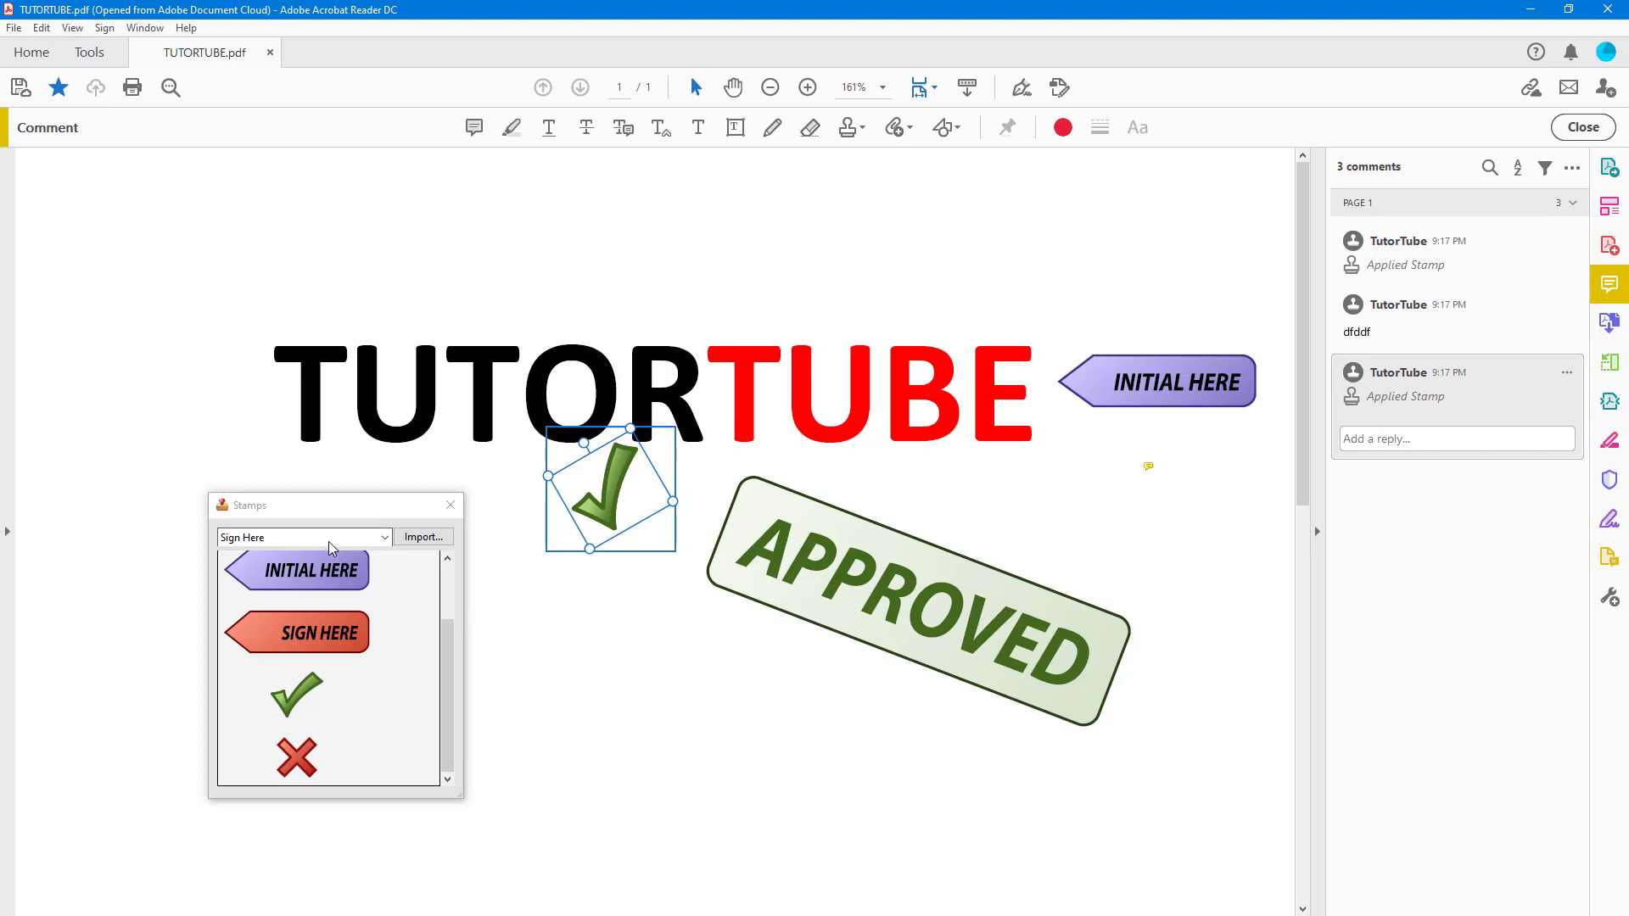
Place Standard Business FOR PUBLIC RELEASE, FOR COMMENT, and VOID stamps, with VOID at the right edge.
{"action": "left_click", "coordinate": [385, 537]}
{"action": "left_click", "coordinate": [346, 598]}
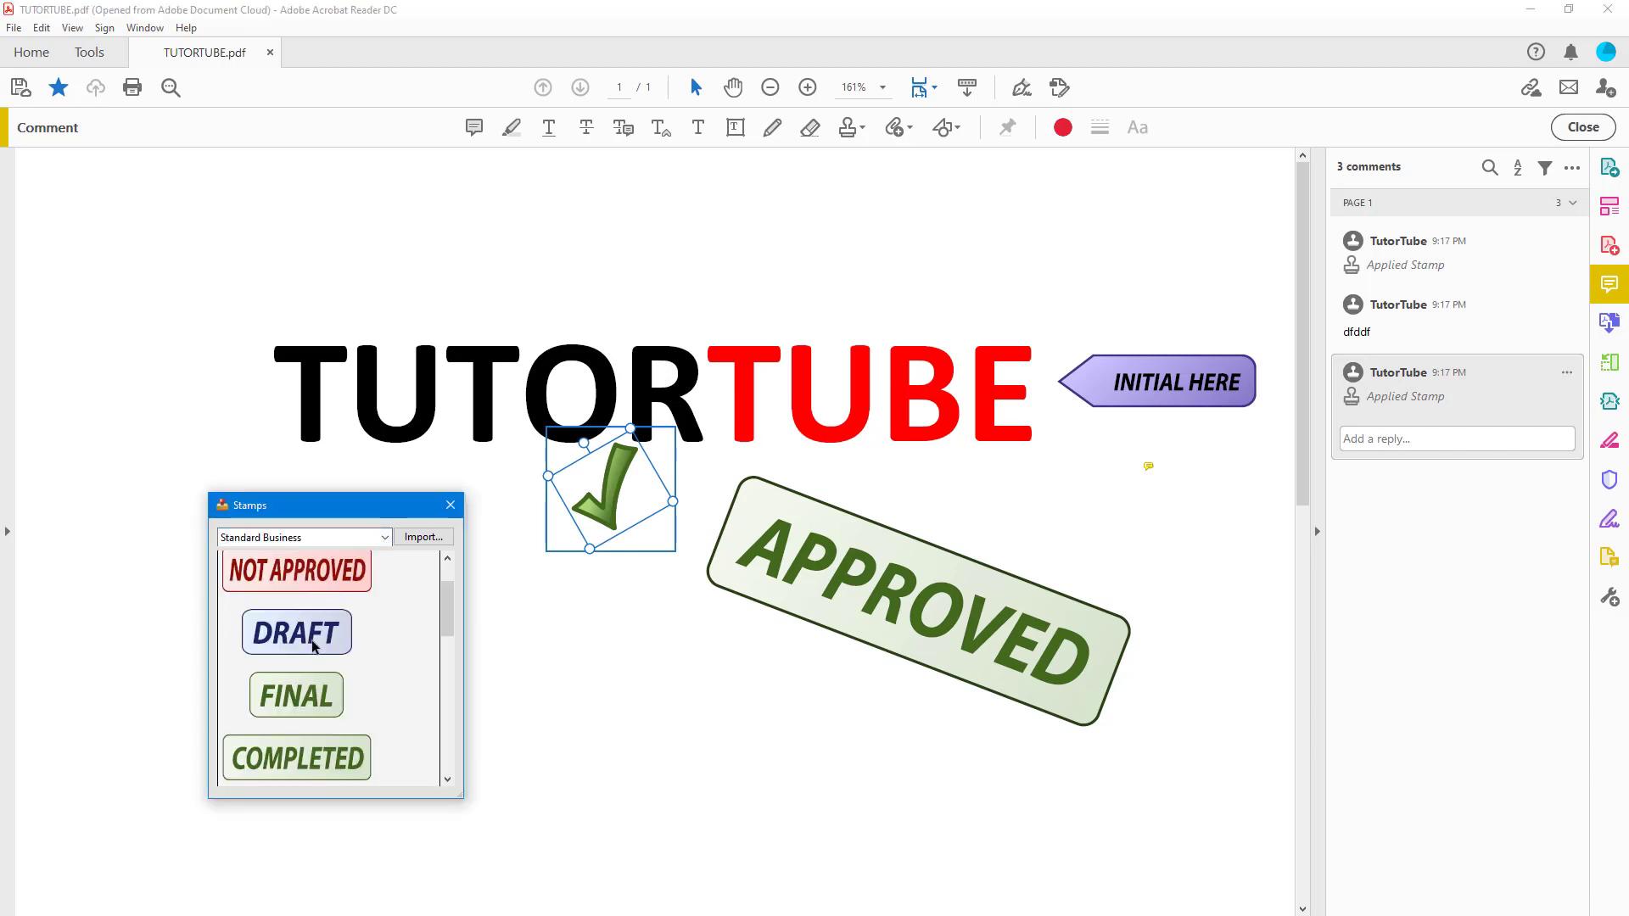
{"action": "scroll", "coordinate": [301, 715], "scroll_direction": "down", "scroll_amount": 5}
{"action": "left_click", "coordinate": [285, 666]}
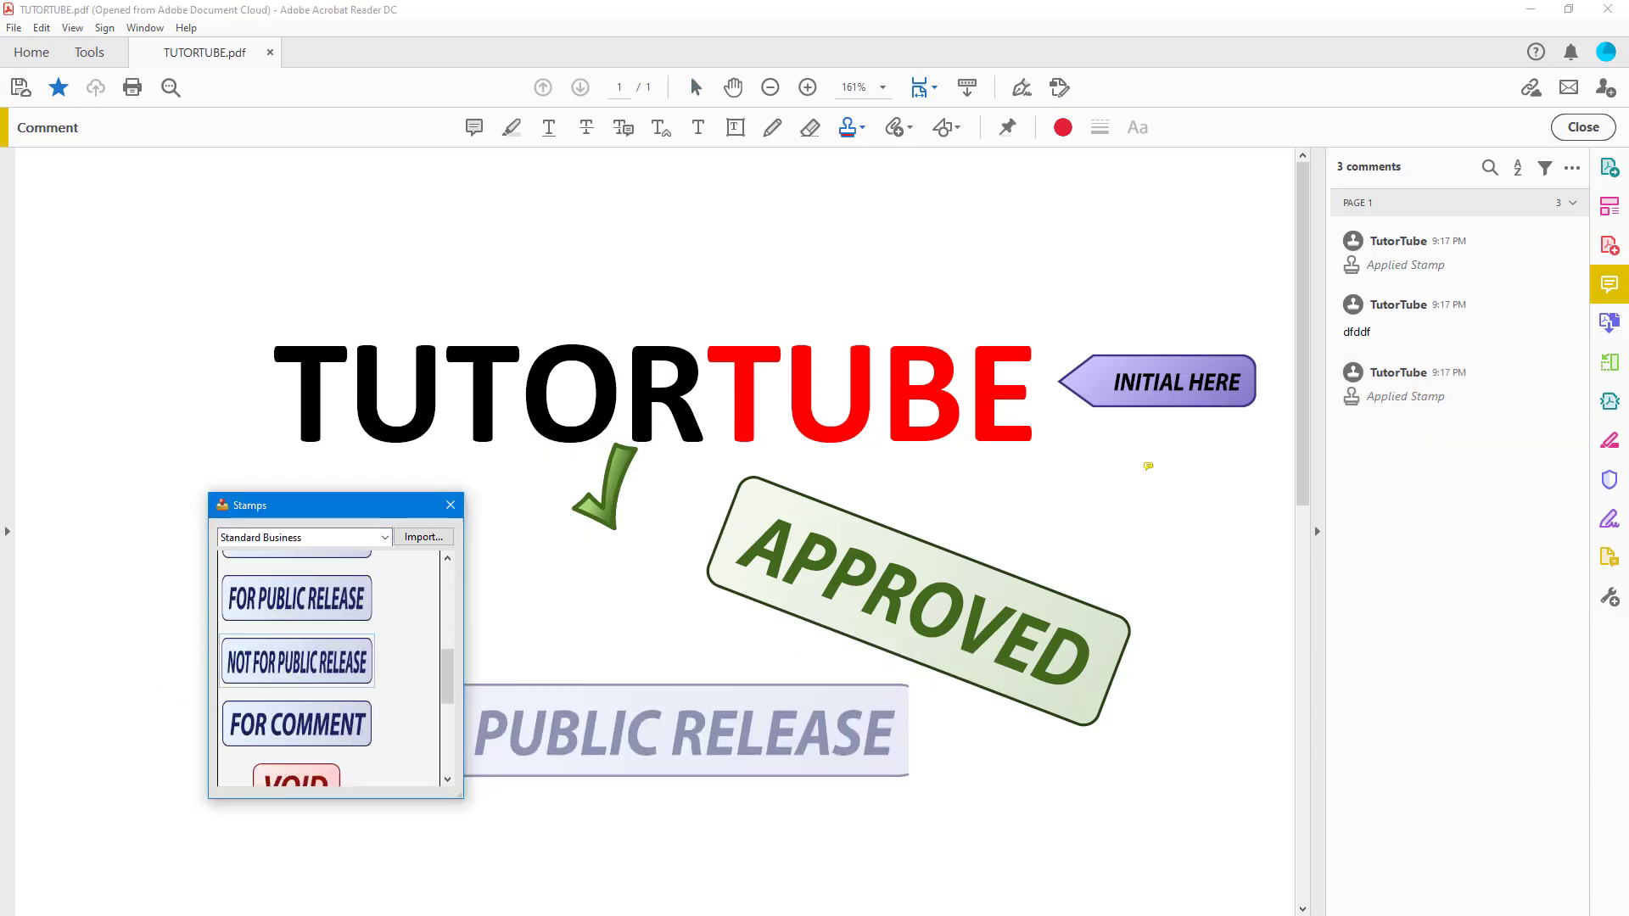
{"action": "left_click", "coordinate": [679, 711]}
{"action": "left_click", "coordinate": [634, 630]}
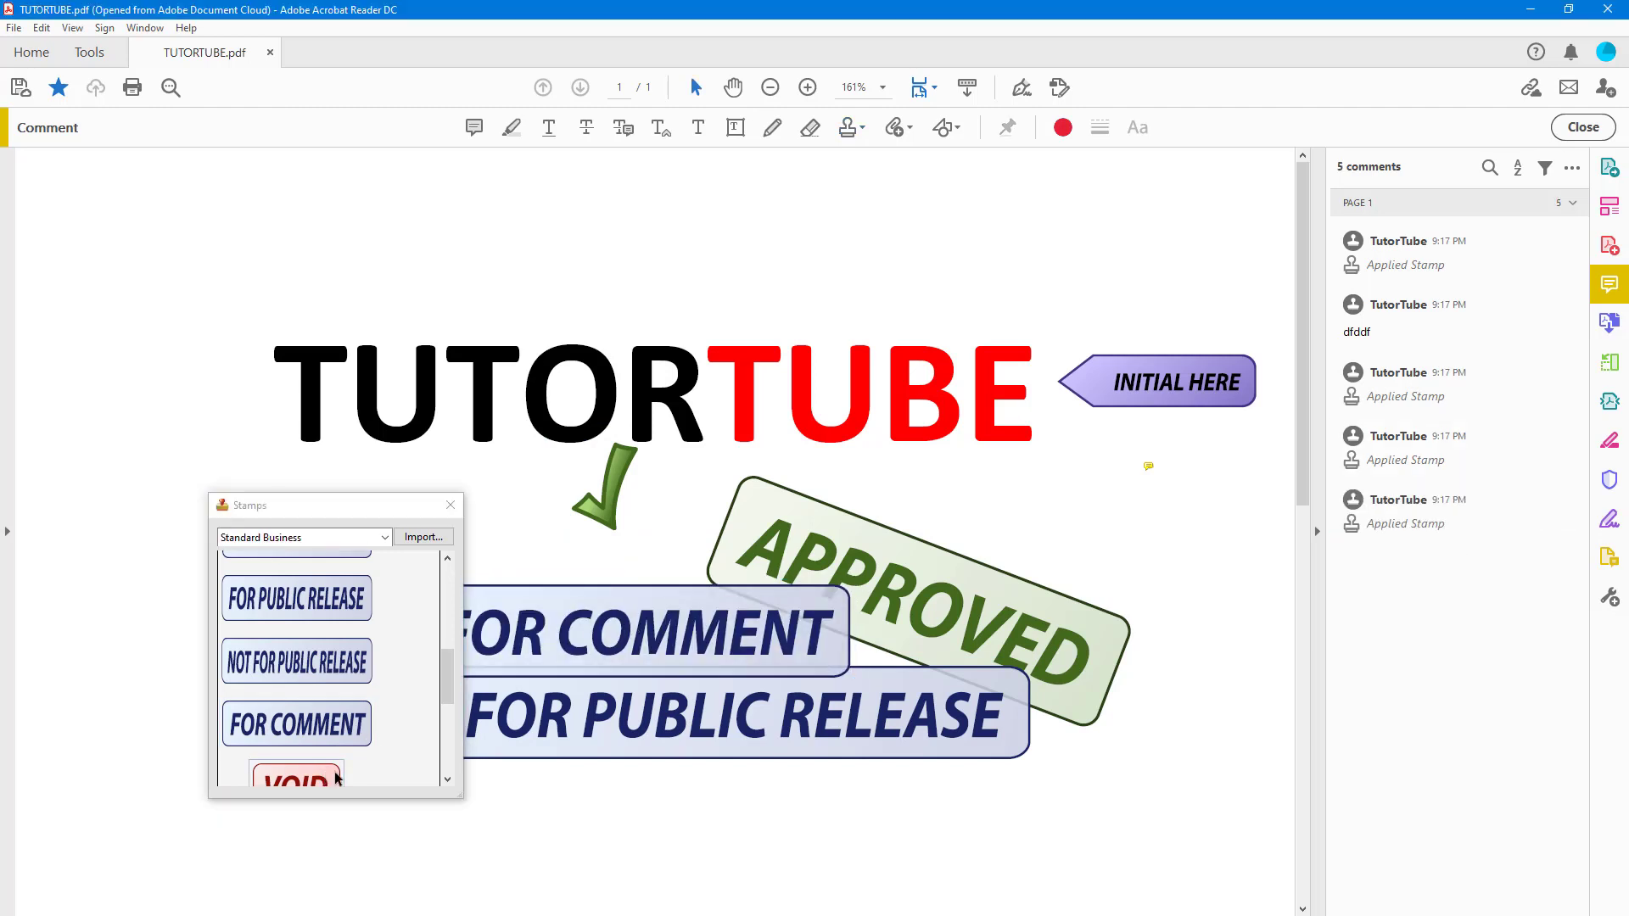
{"action": "left_click", "coordinate": [337, 782]}
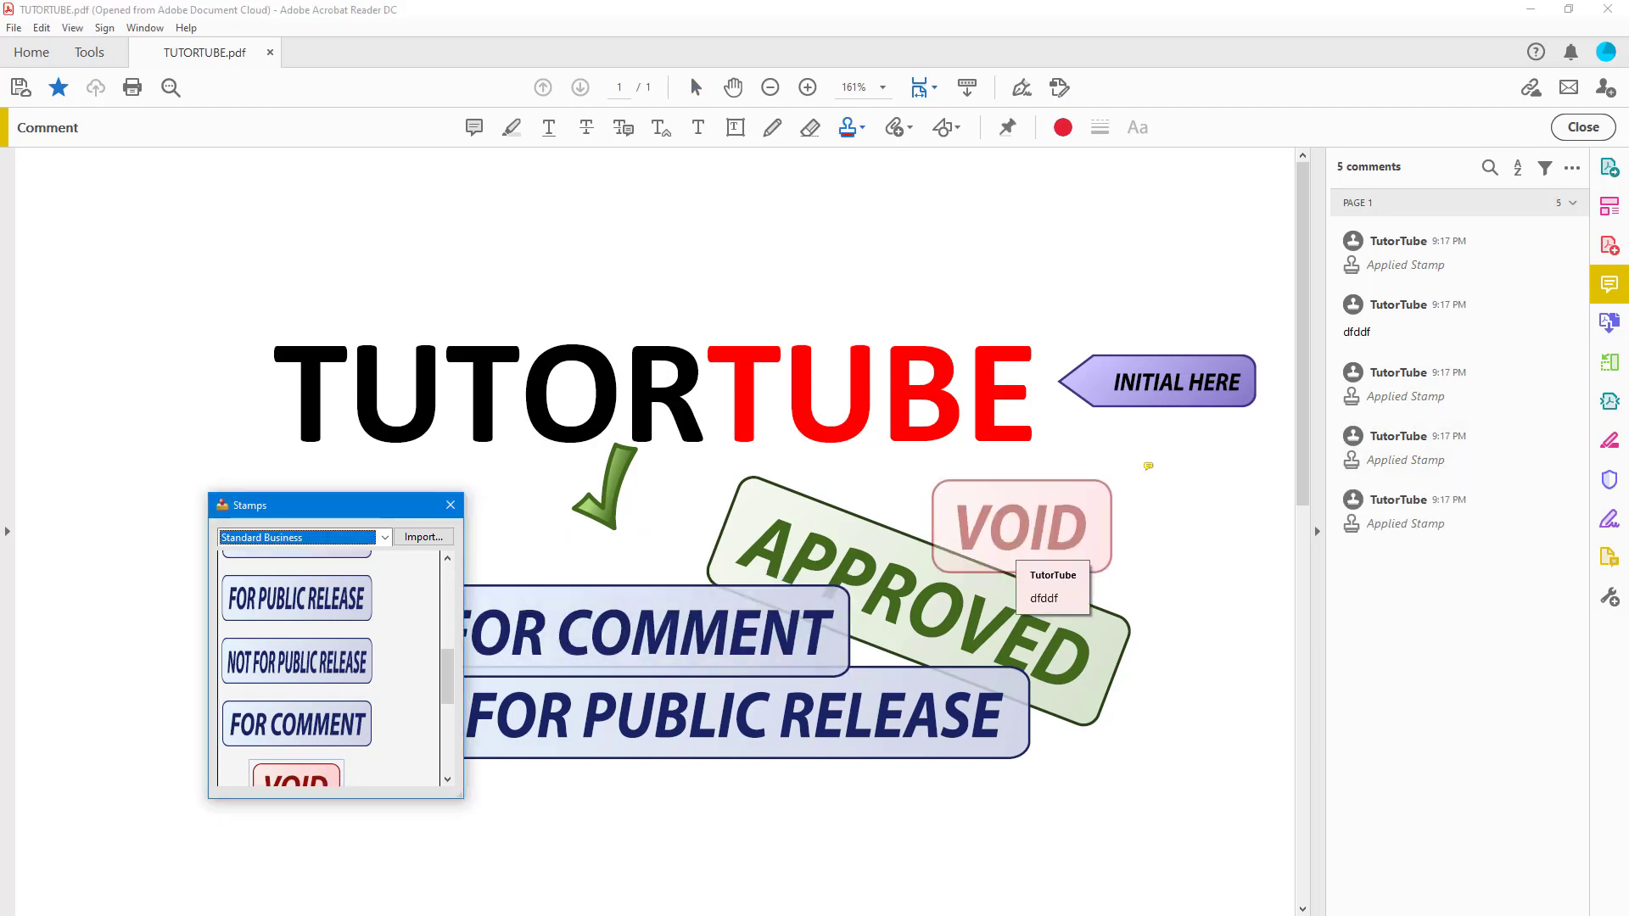
{"action": "left_click", "coordinate": [1017, 541]}
{"action": "left_click", "coordinate": [1256, 479]}
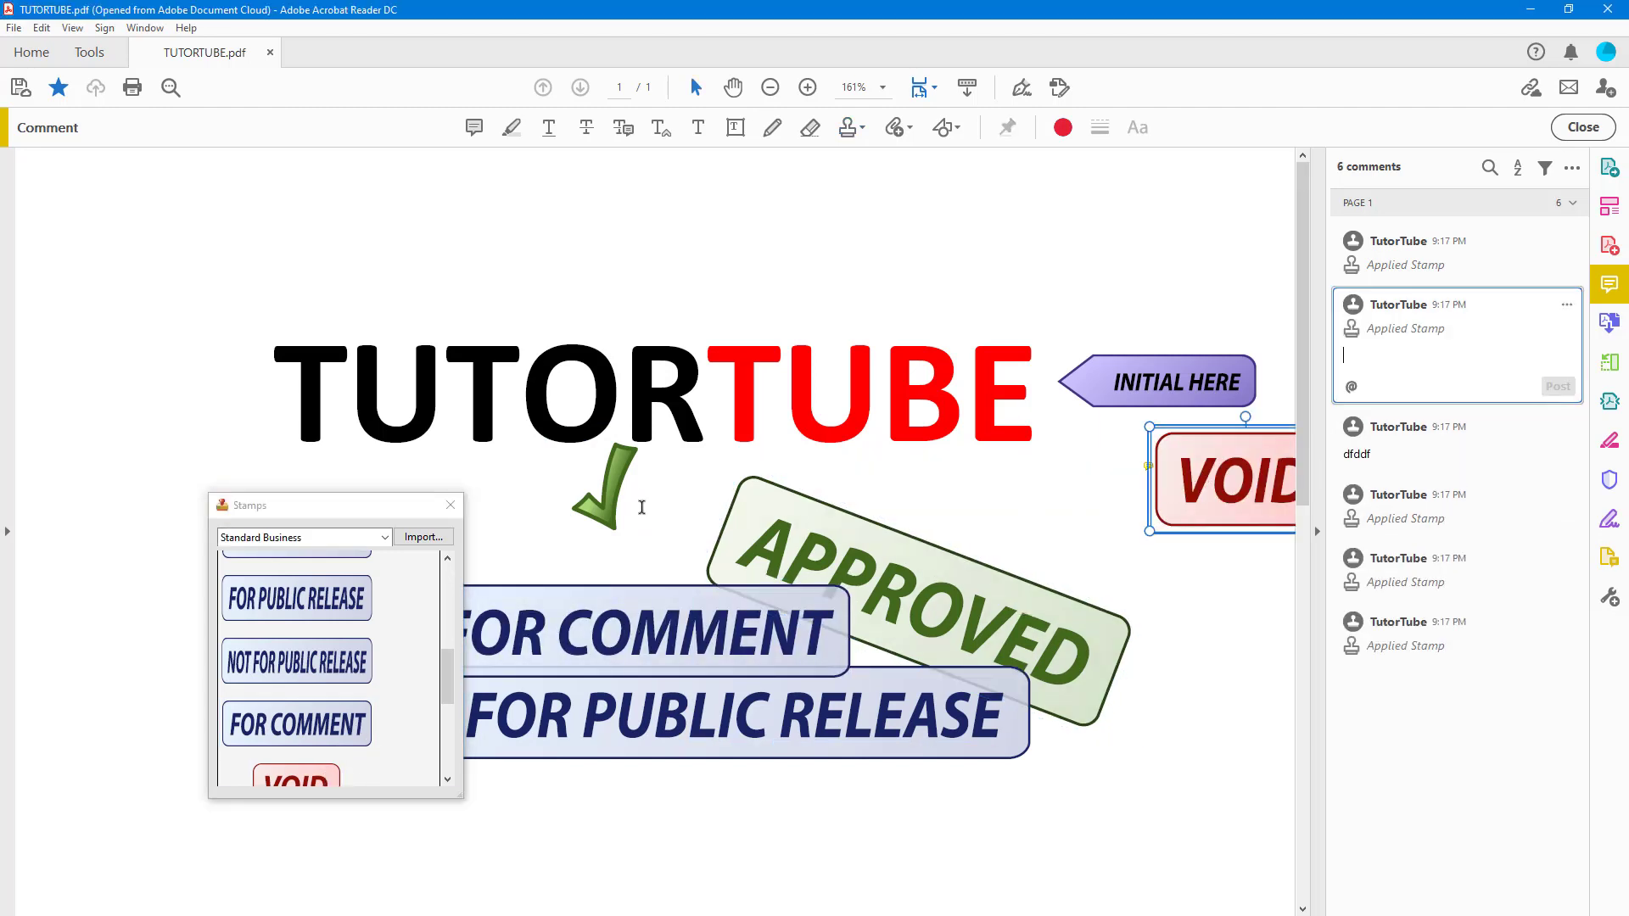
Place a dynamic RECEIVED stamp above TUTORTUBE and shrink it.
{"action": "left_click", "coordinate": [459, 504]}
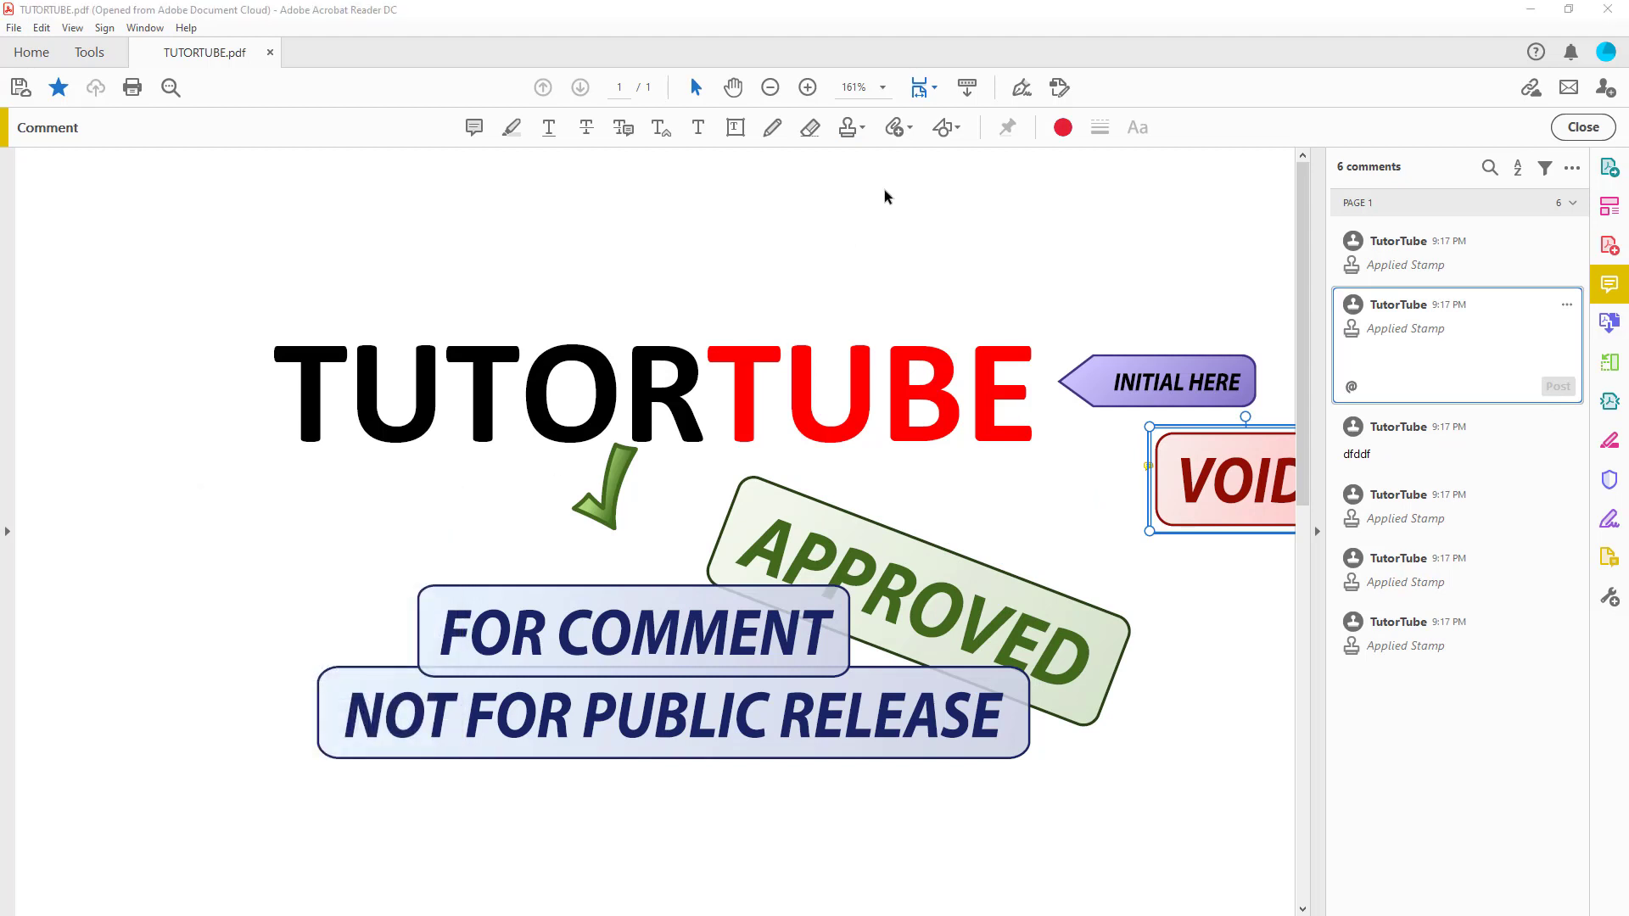
{"action": "left_click", "coordinate": [863, 129]}
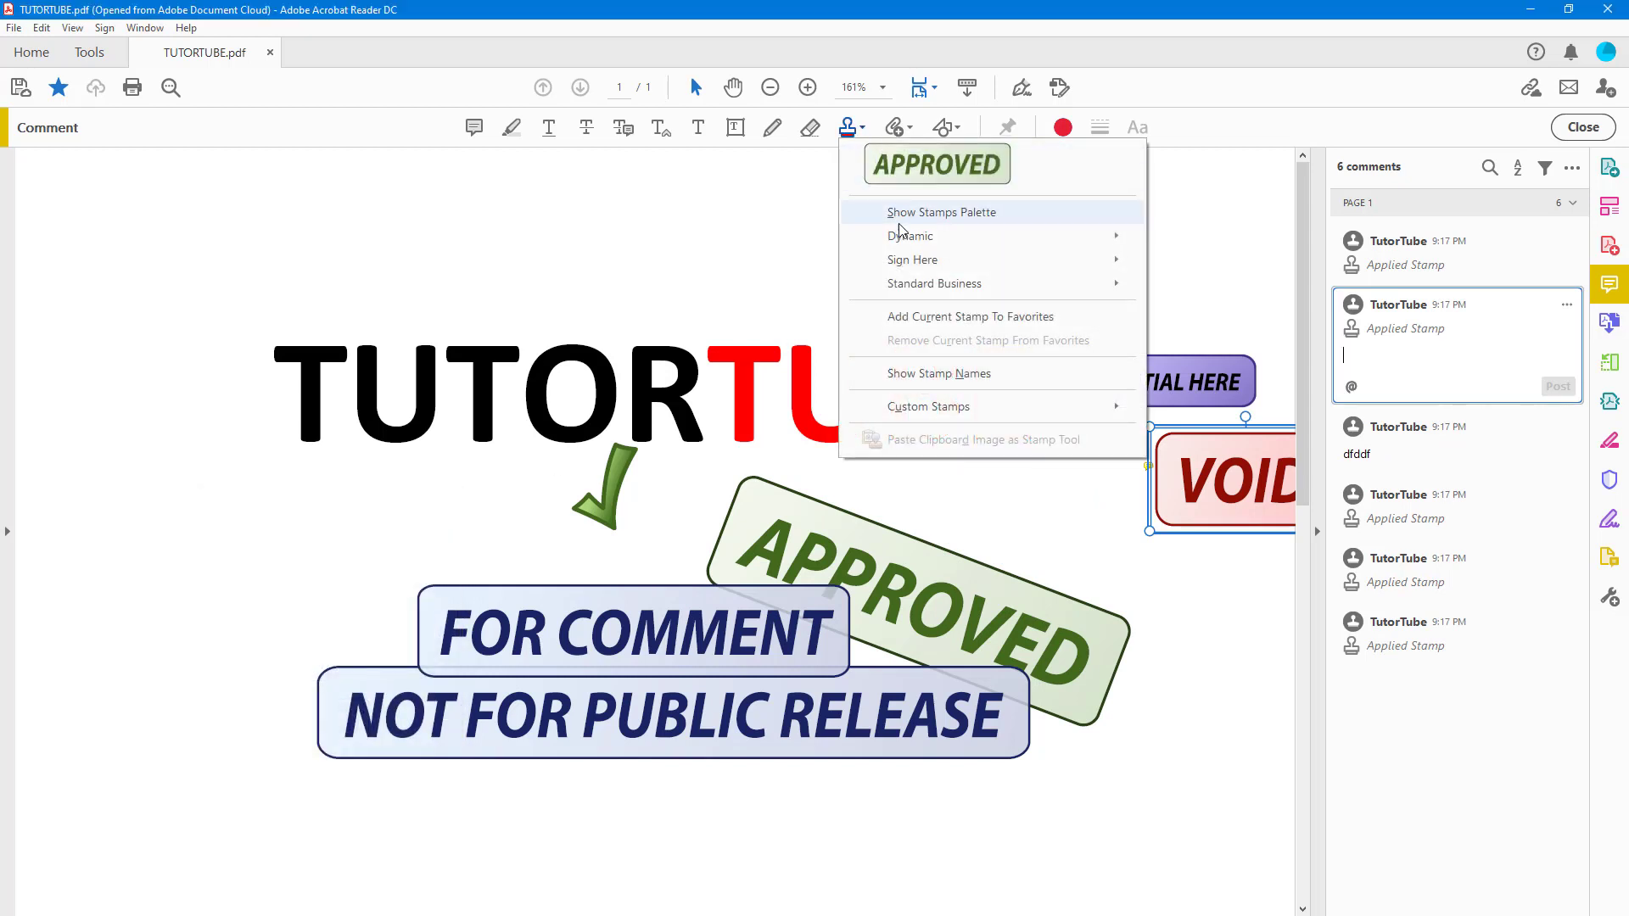
{"action": "mouse_move", "coordinate": [918, 235]}
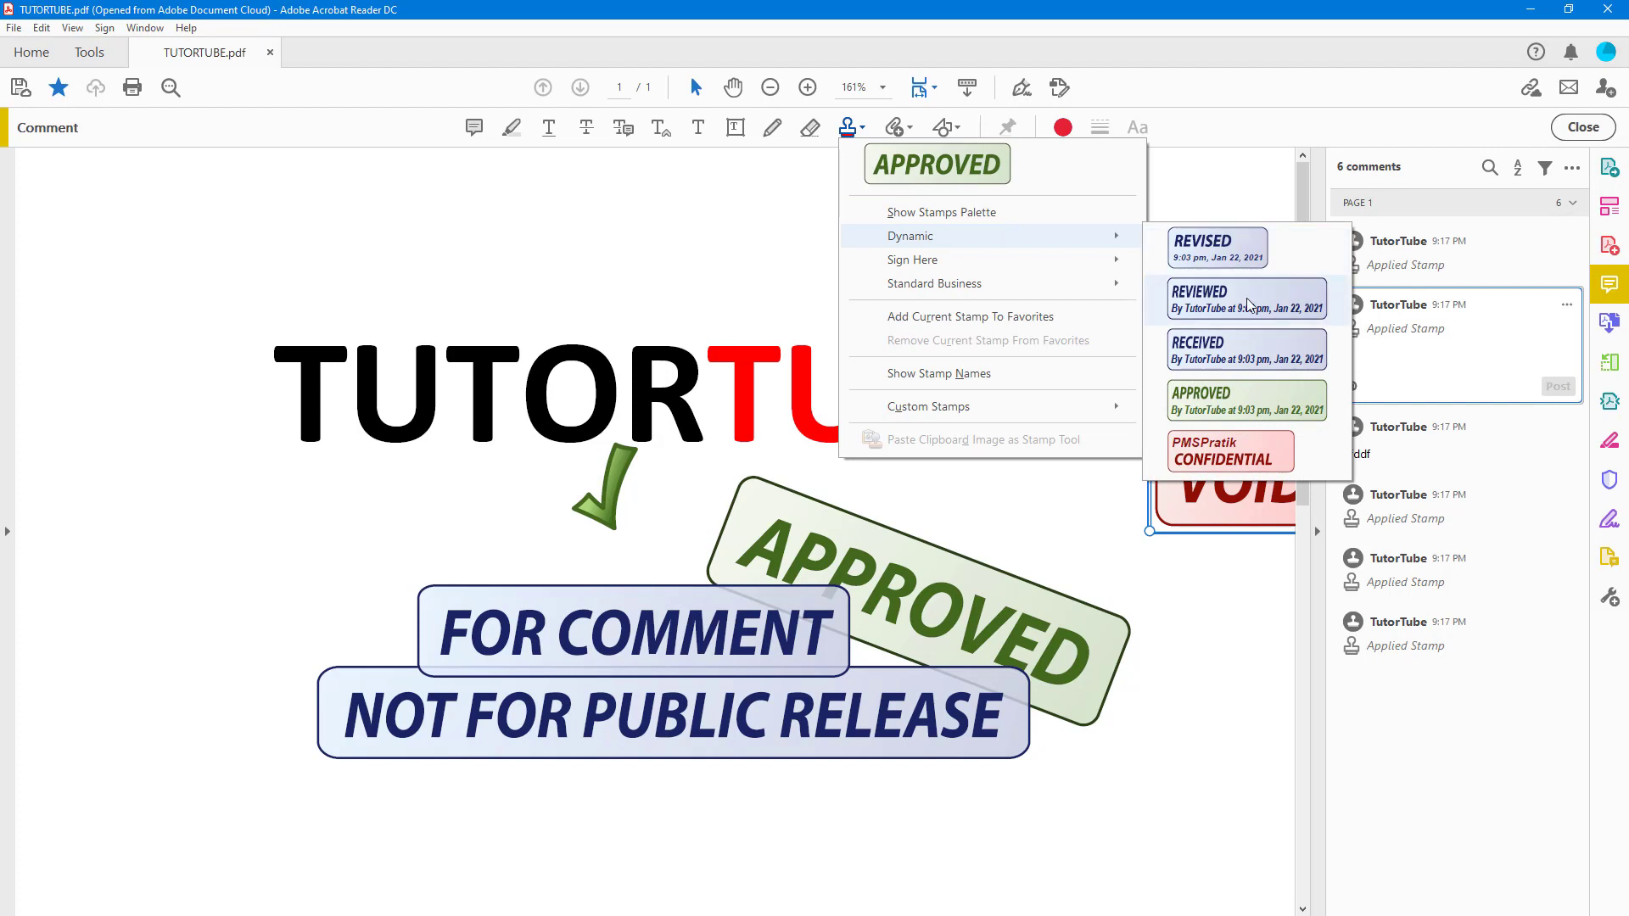
{"action": "left_click", "coordinate": [1245, 350]}
{"action": "left_click", "coordinate": [747, 329]}
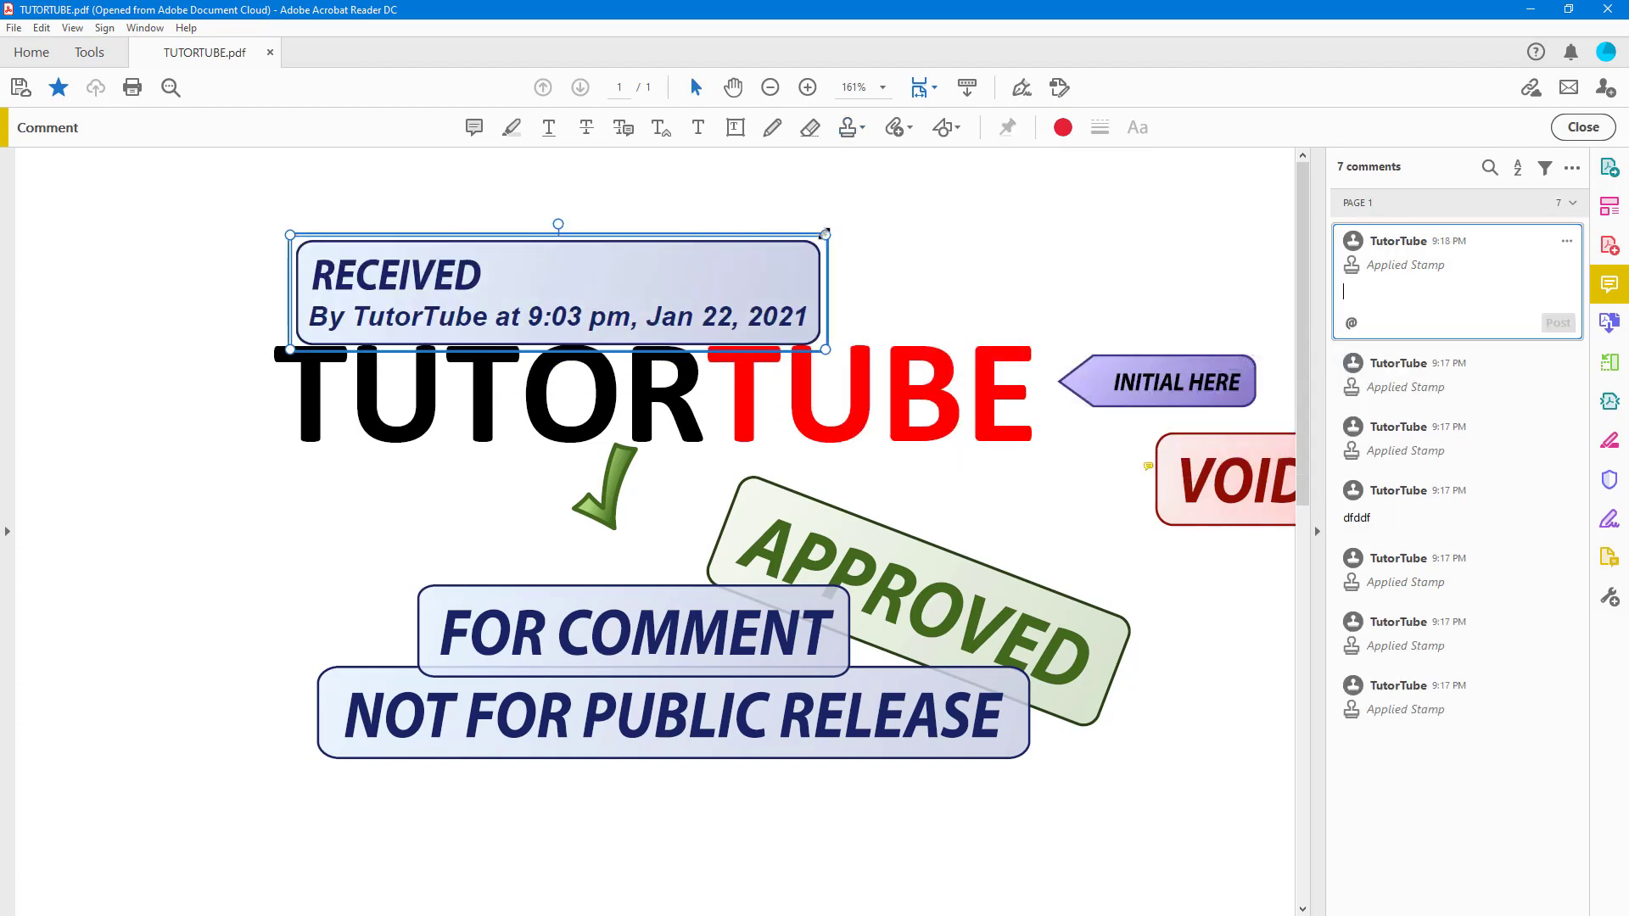
{"action": "left_click_drag", "start_coordinate": [825, 235], "coordinate": [563, 259]}
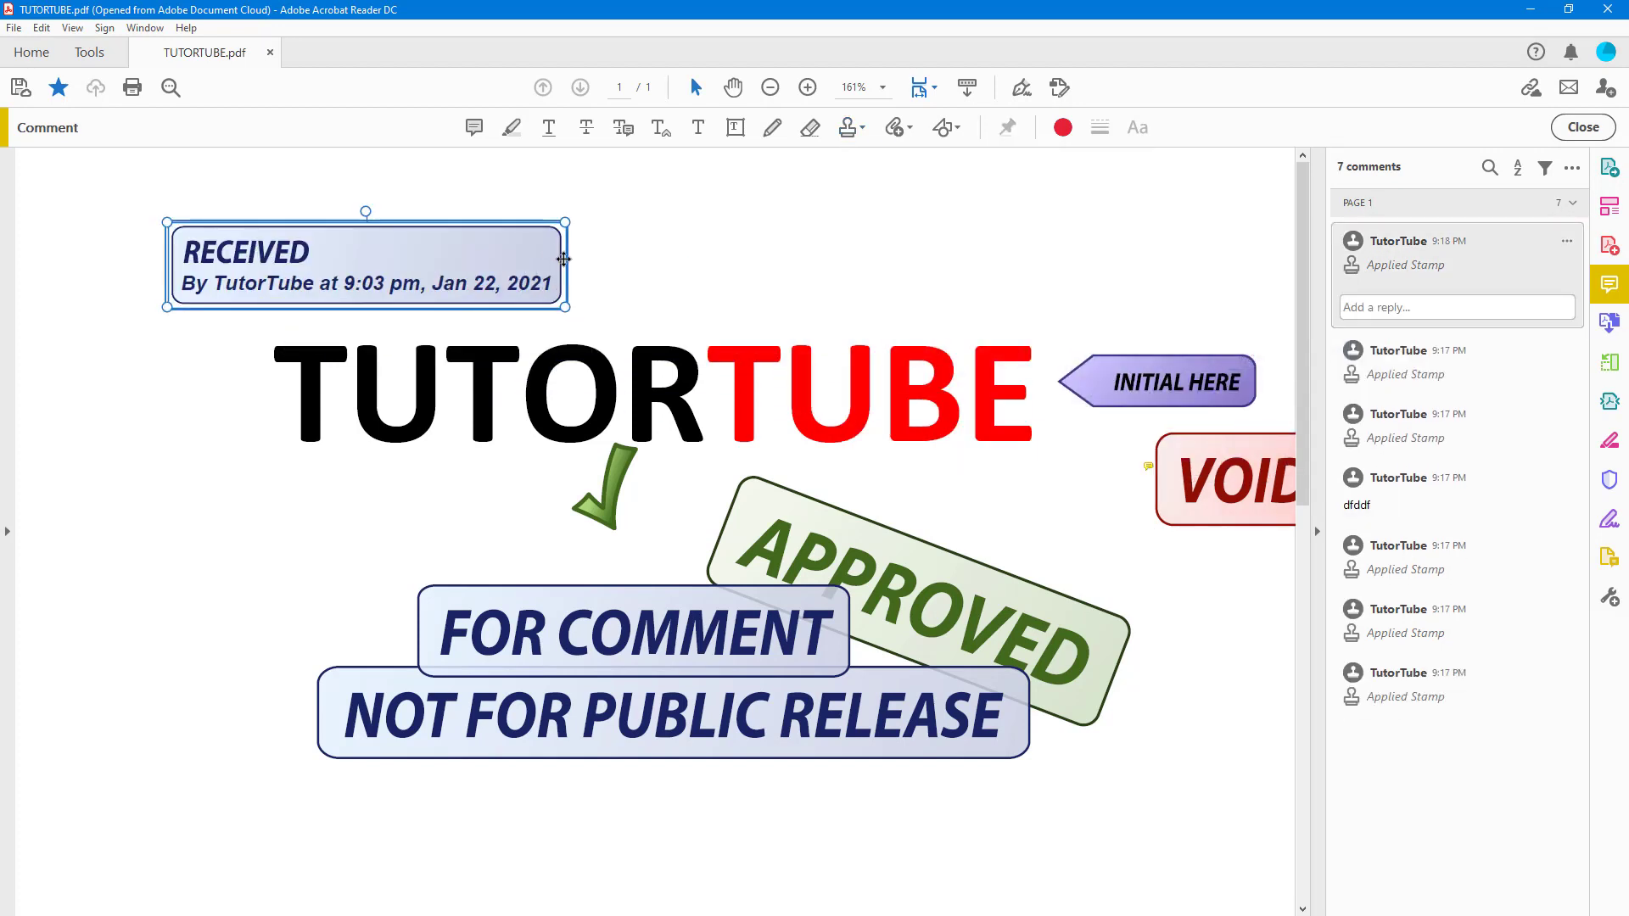
Move the smaller RECEIVED stamp further into the page's top-left corner.
{"action": "left_click", "coordinate": [861, 127]}
{"action": "mouse_move", "coordinate": [934, 289]}
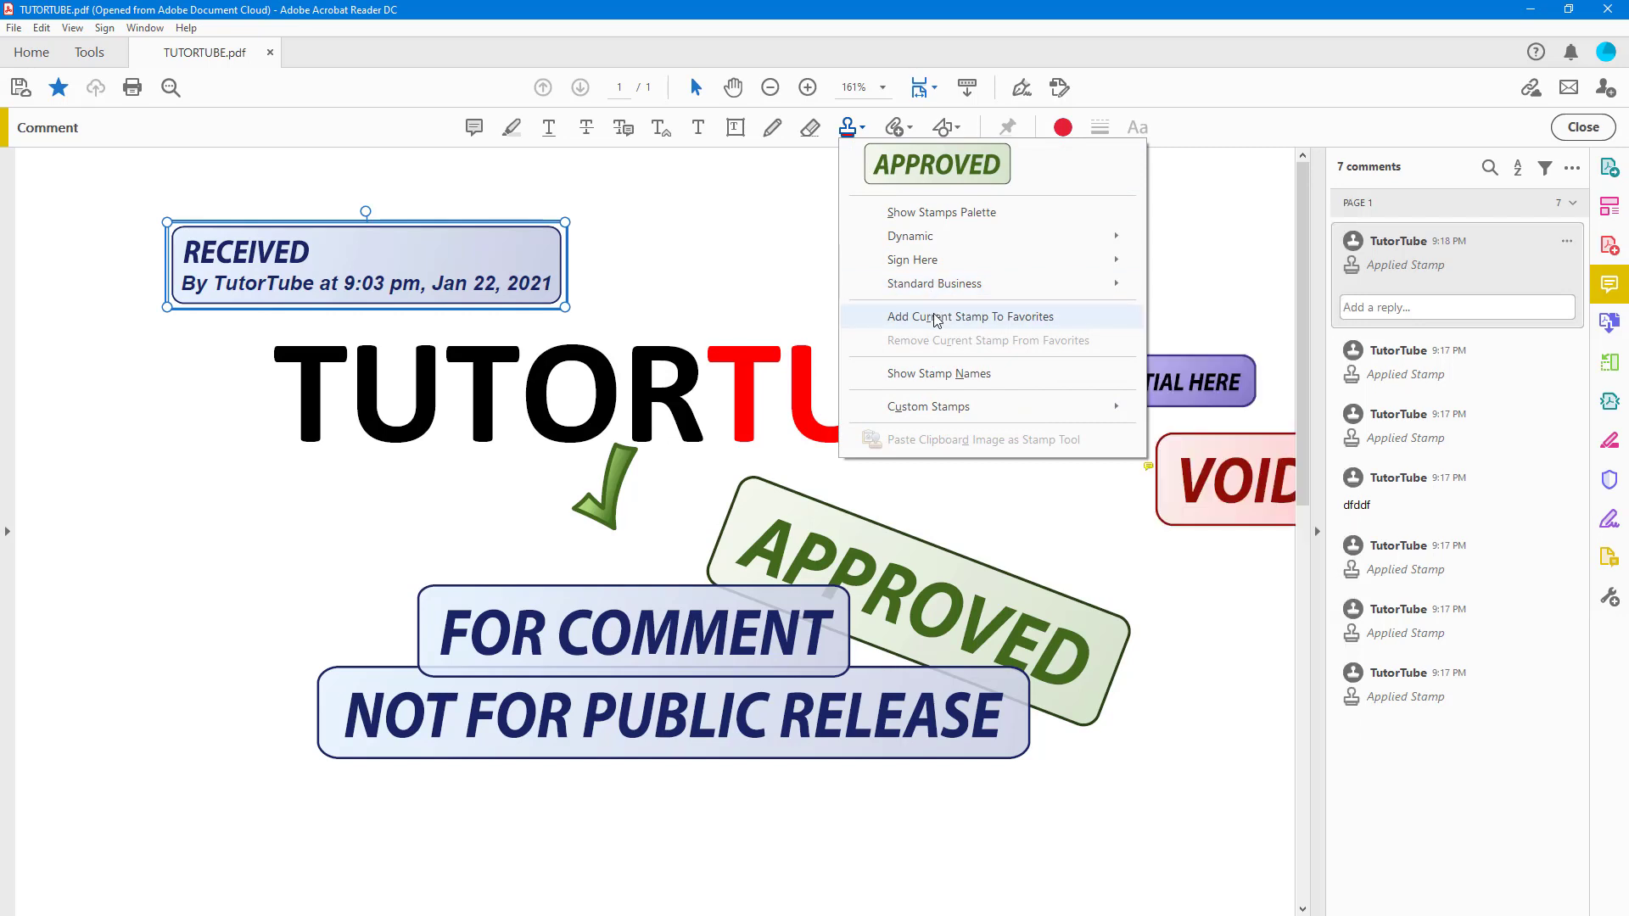
{"action": "left_click", "coordinate": [429, 241]}
{"action": "left_click_drag", "start_coordinate": [429, 241], "coordinate": [383, 230]}
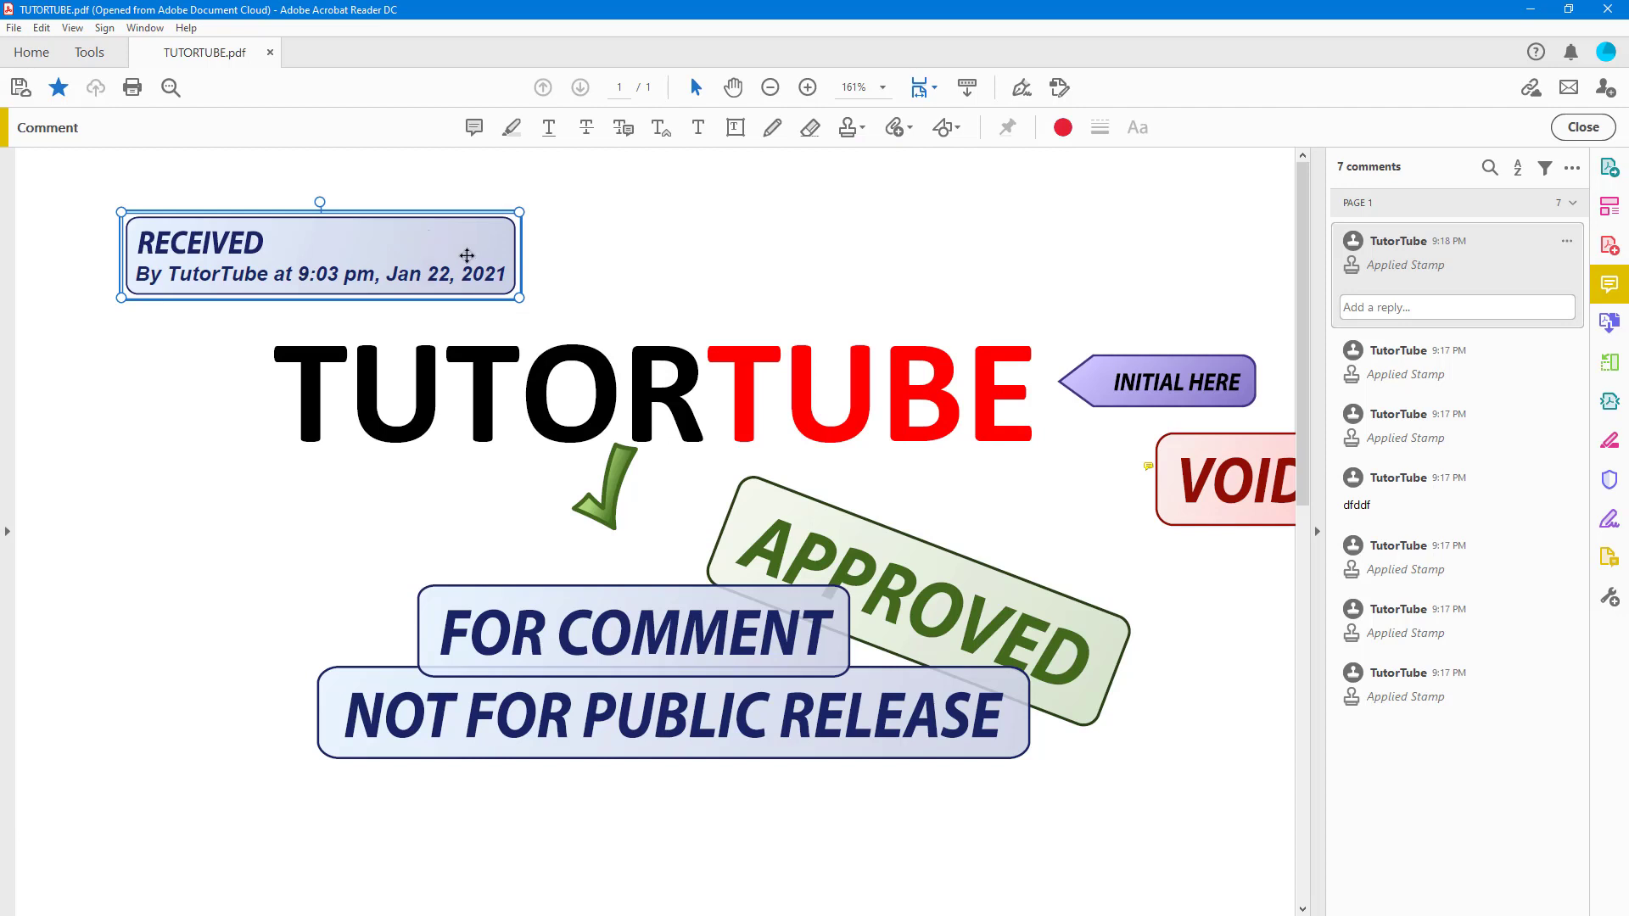
Add RECEIVED to the favourite stamps and place one from favourites at the top centre.
{"action": "left_click", "coordinate": [858, 132]}
{"action": "left_click", "coordinate": [934, 320]}
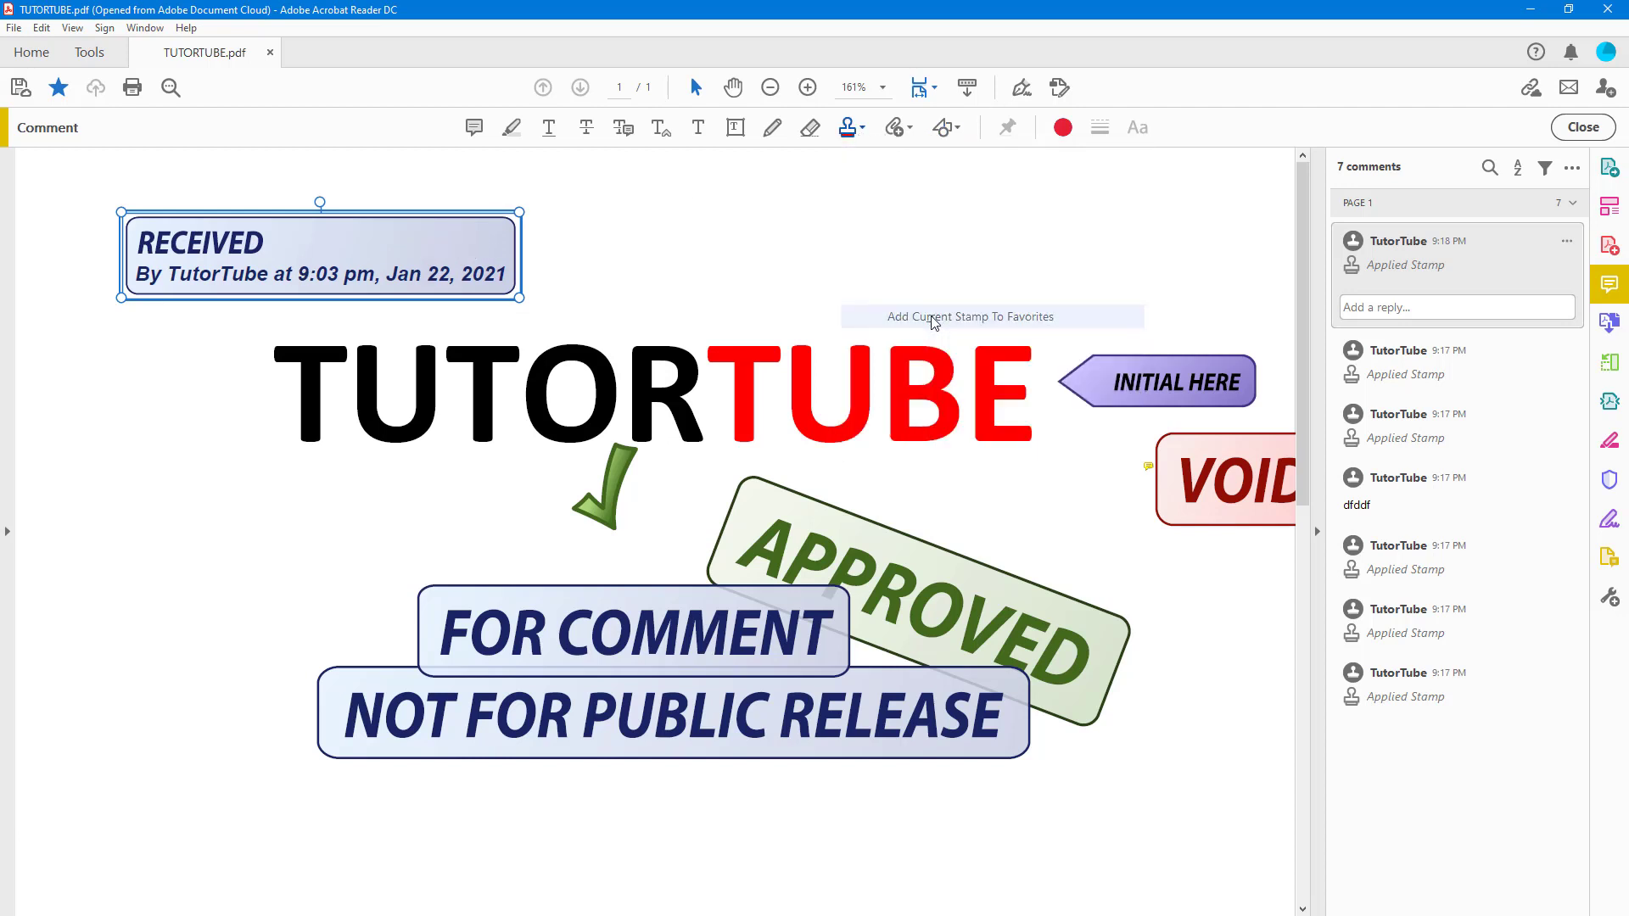
{"action": "left_click", "coordinate": [859, 129]}
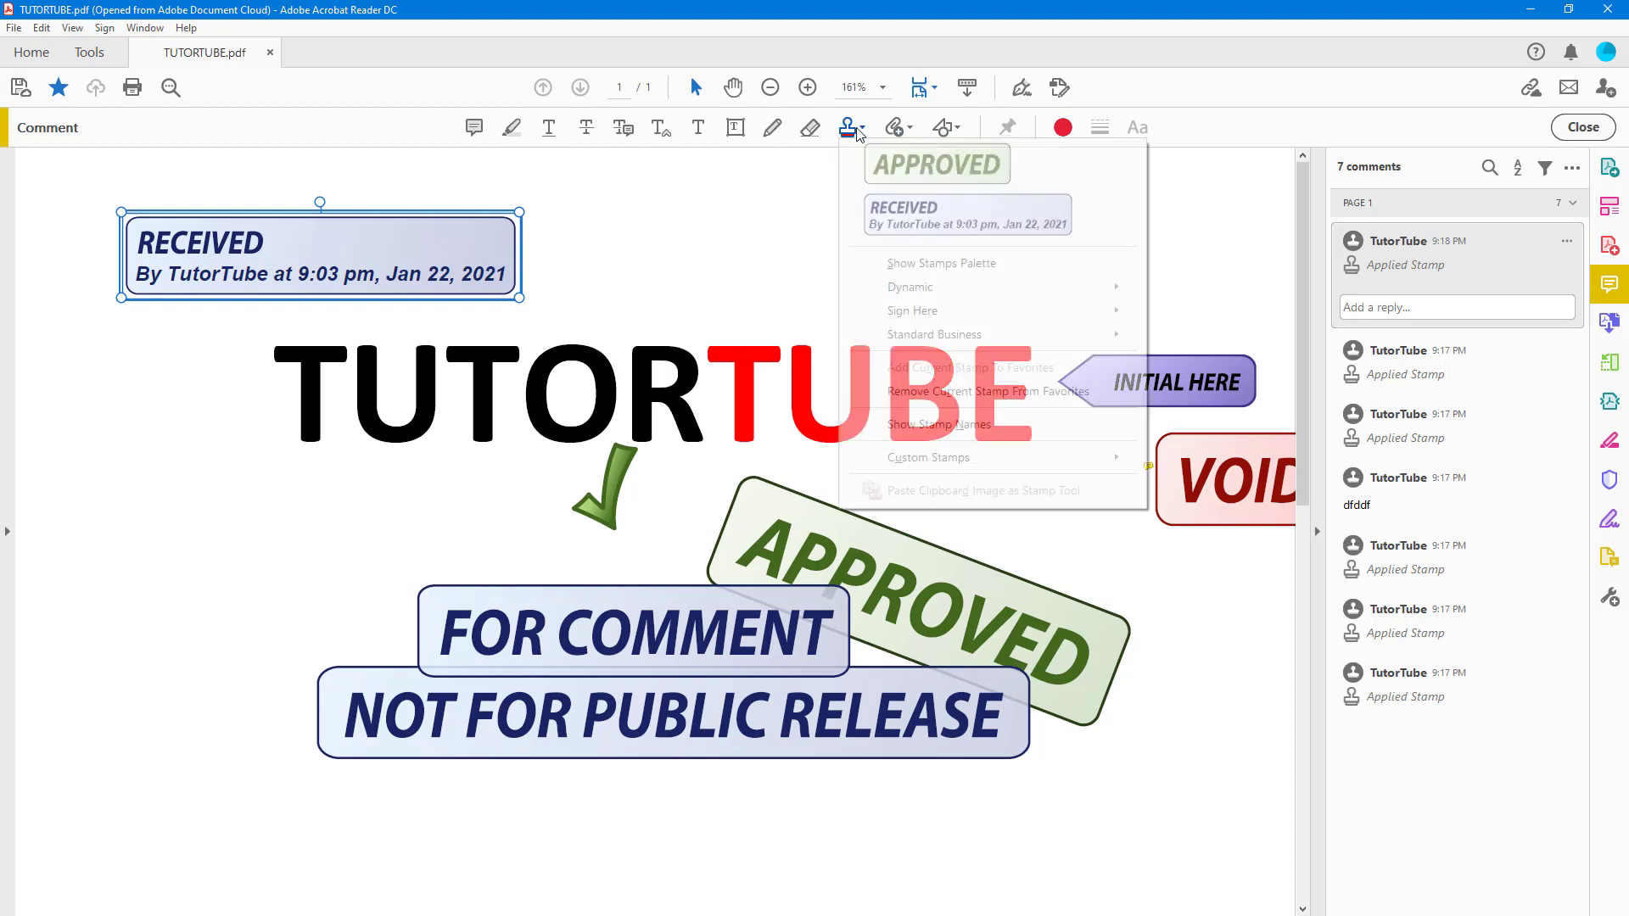
{"action": "left_click", "coordinate": [926, 219]}
{"action": "left_click", "coordinate": [832, 270]}
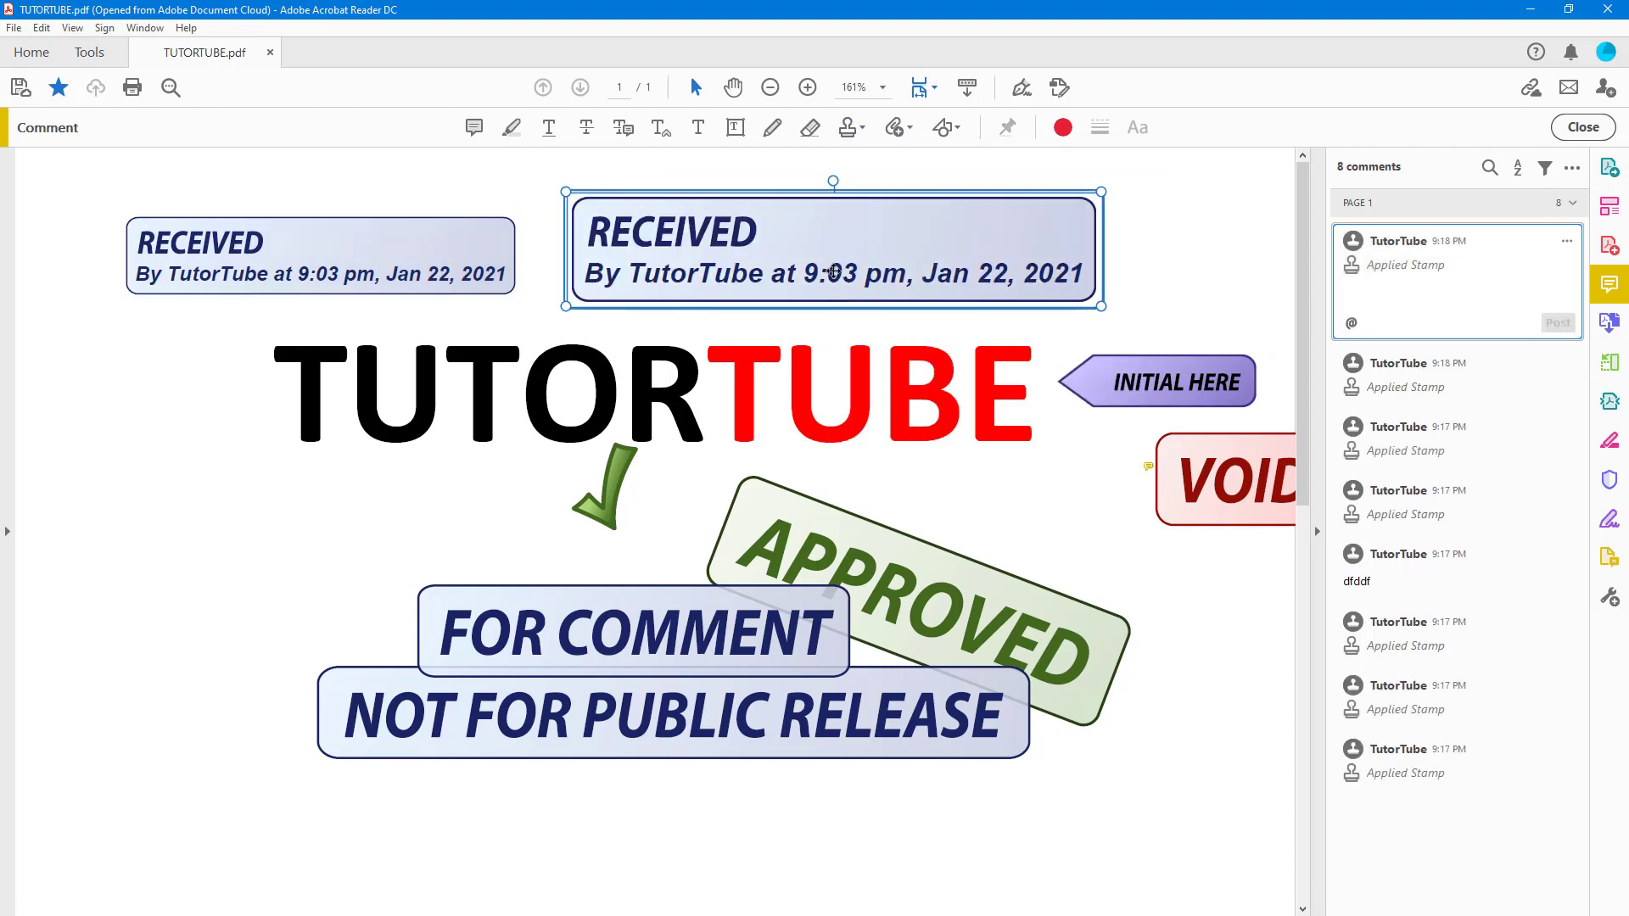
Place another favourite RECEIVED stamp on the left, below TUTORTUBE.
{"action": "left_click", "coordinate": [859, 128]}
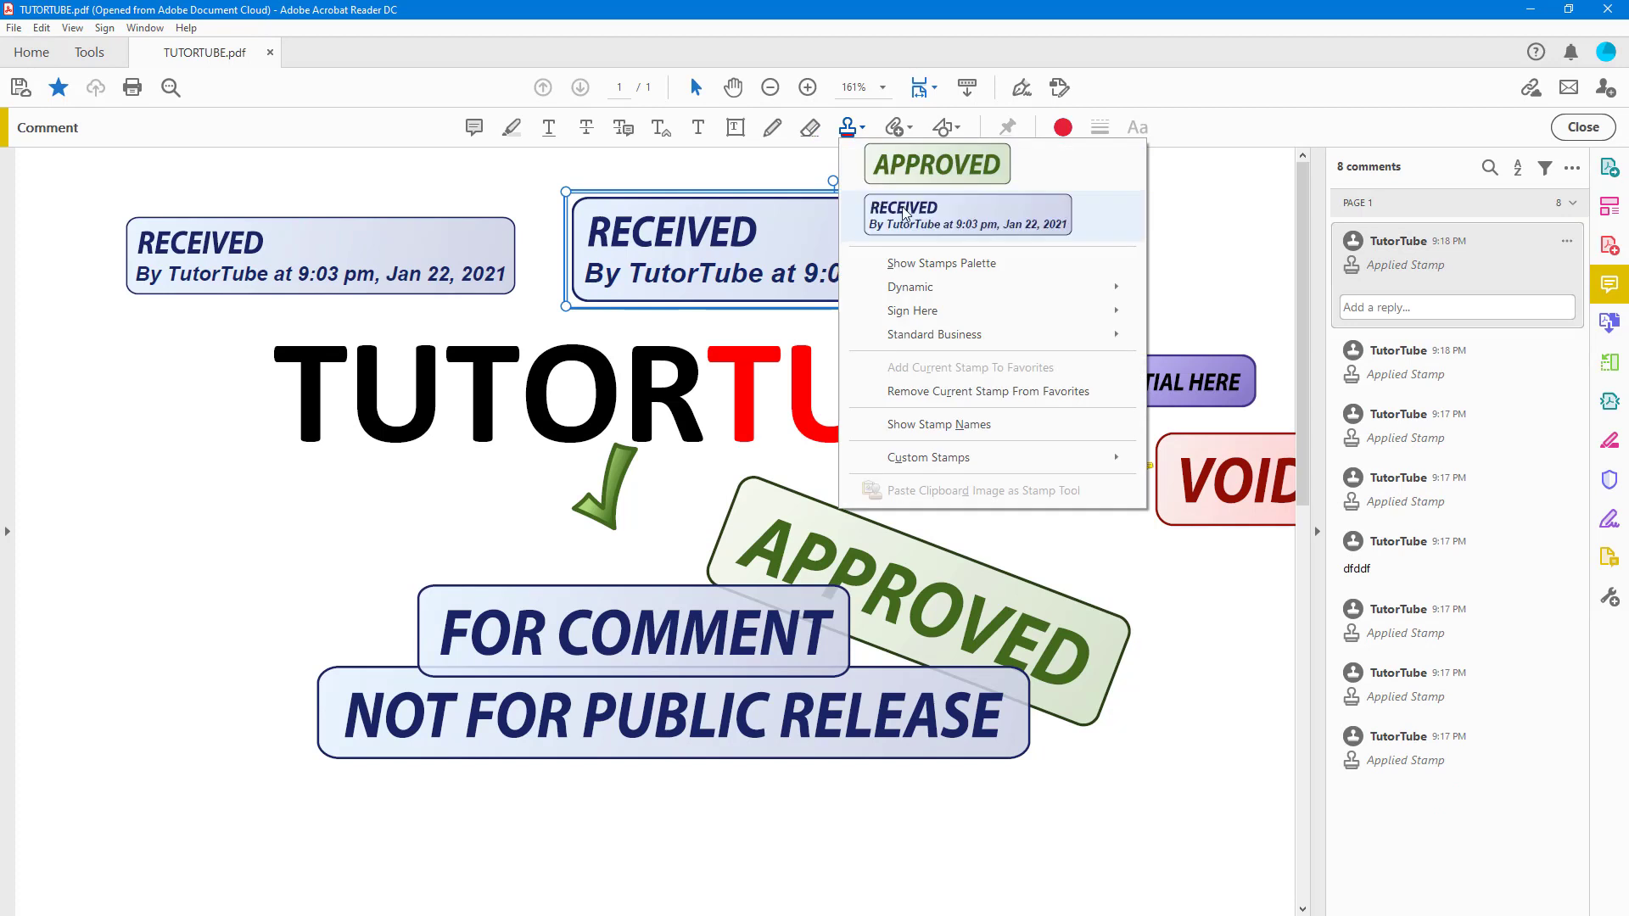
{"action": "left_click", "coordinate": [904, 214]}
{"action": "left_click", "coordinate": [374, 767]}
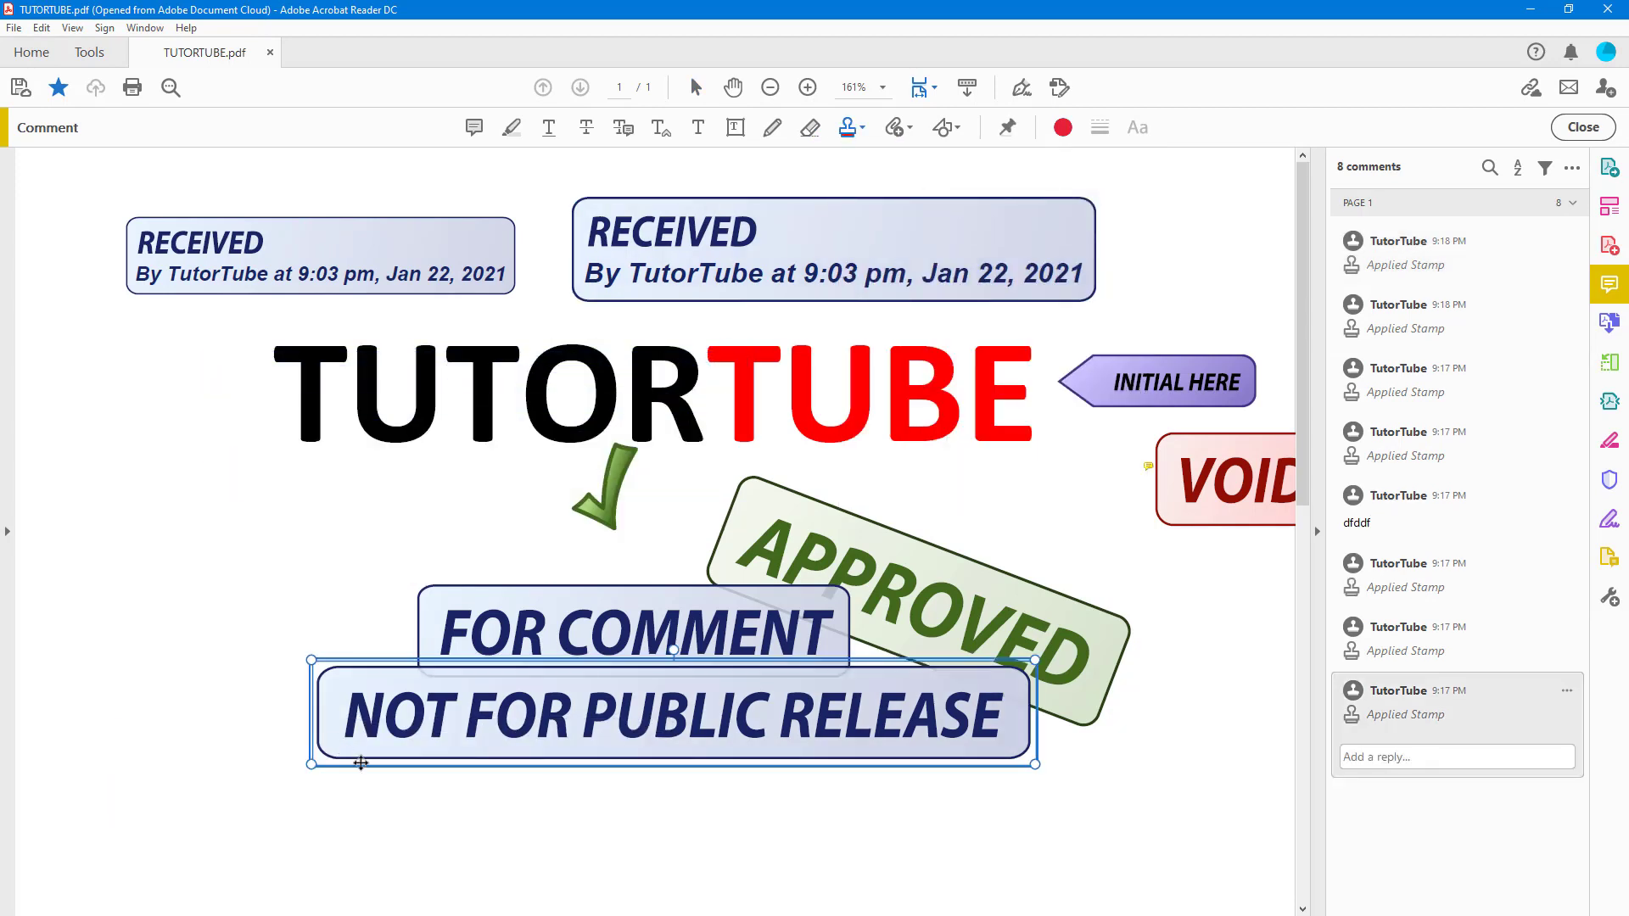
{"action": "left_click", "coordinate": [425, 526]}
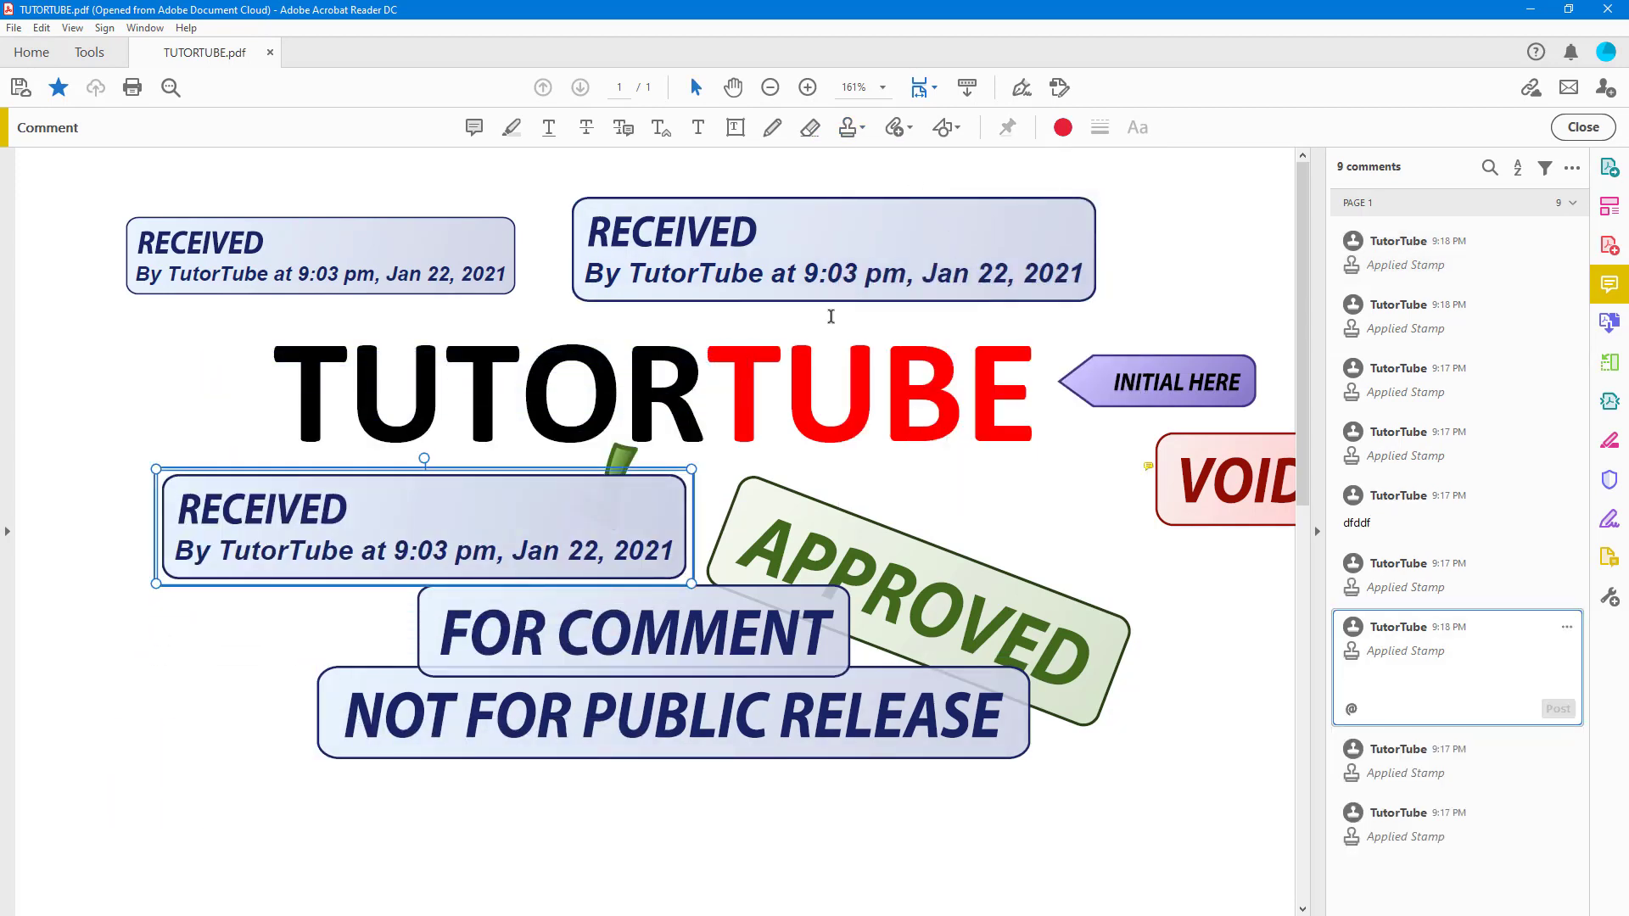
Remove RECEIVED from the favourite stamps.
{"action": "left_click", "coordinate": [861, 128]}
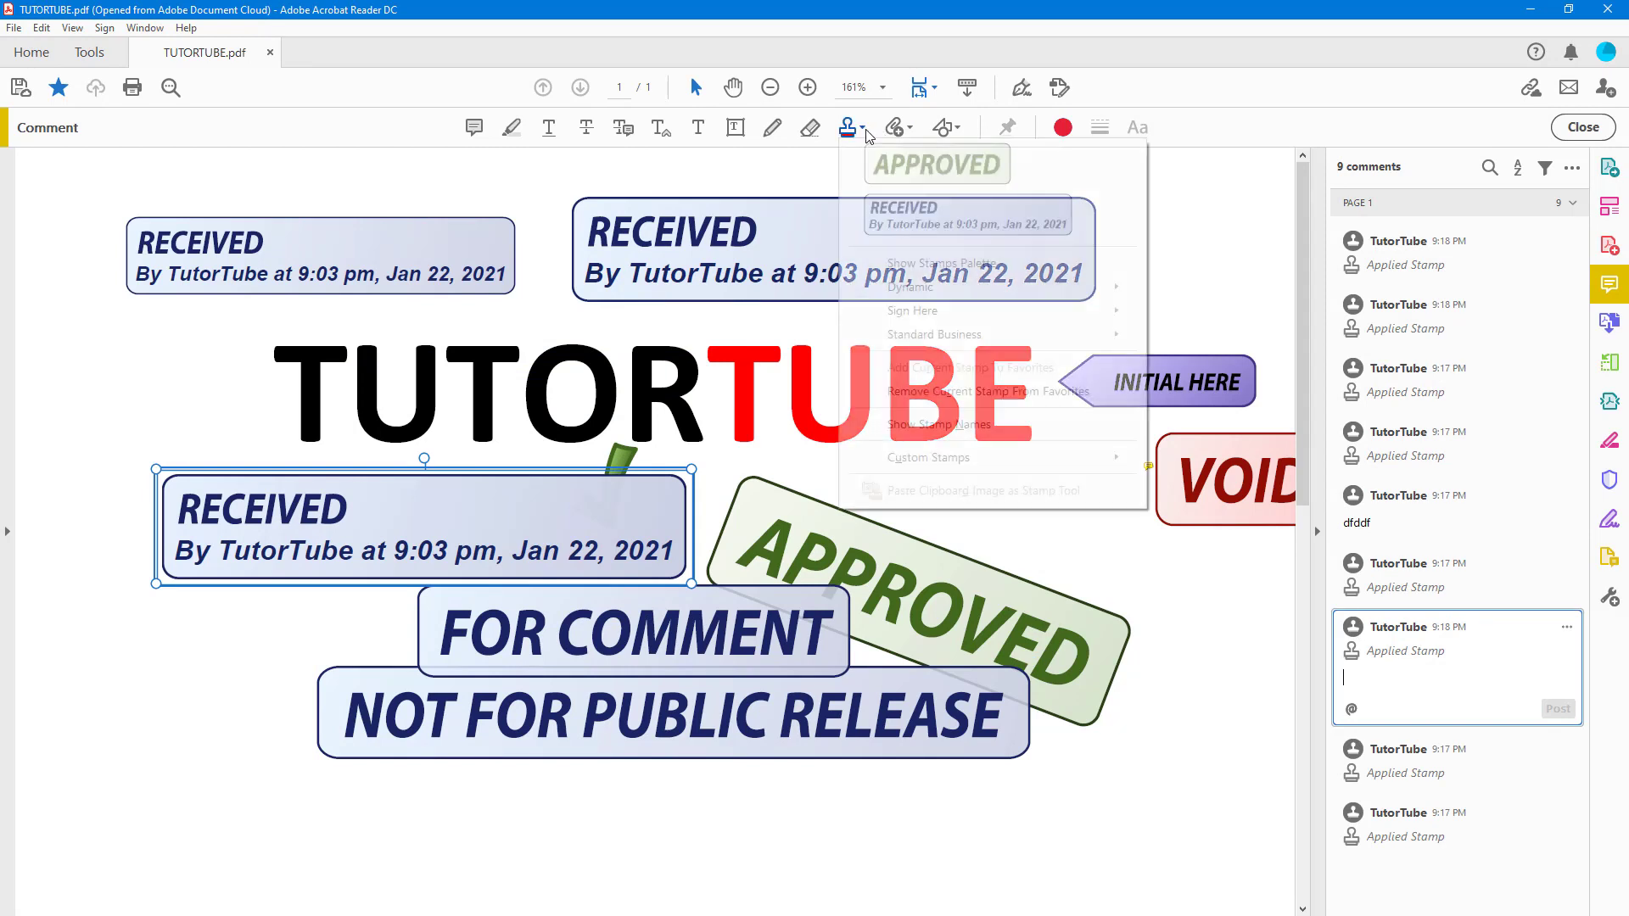
{"action": "left_click", "coordinate": [976, 393]}
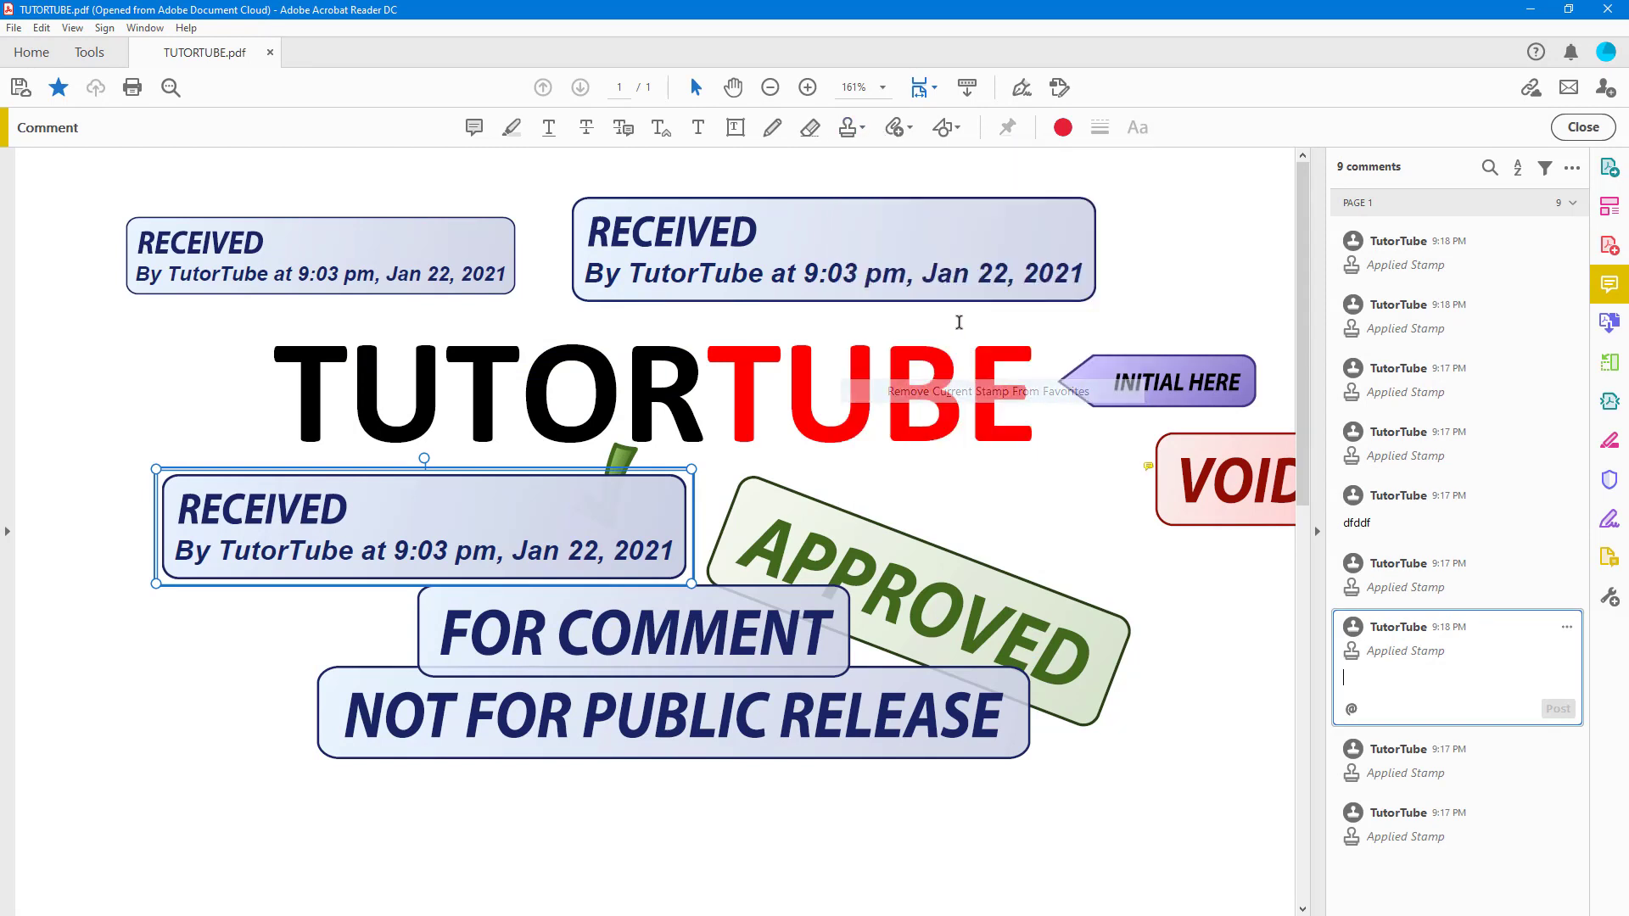
{"action": "left_click", "coordinate": [849, 129]}
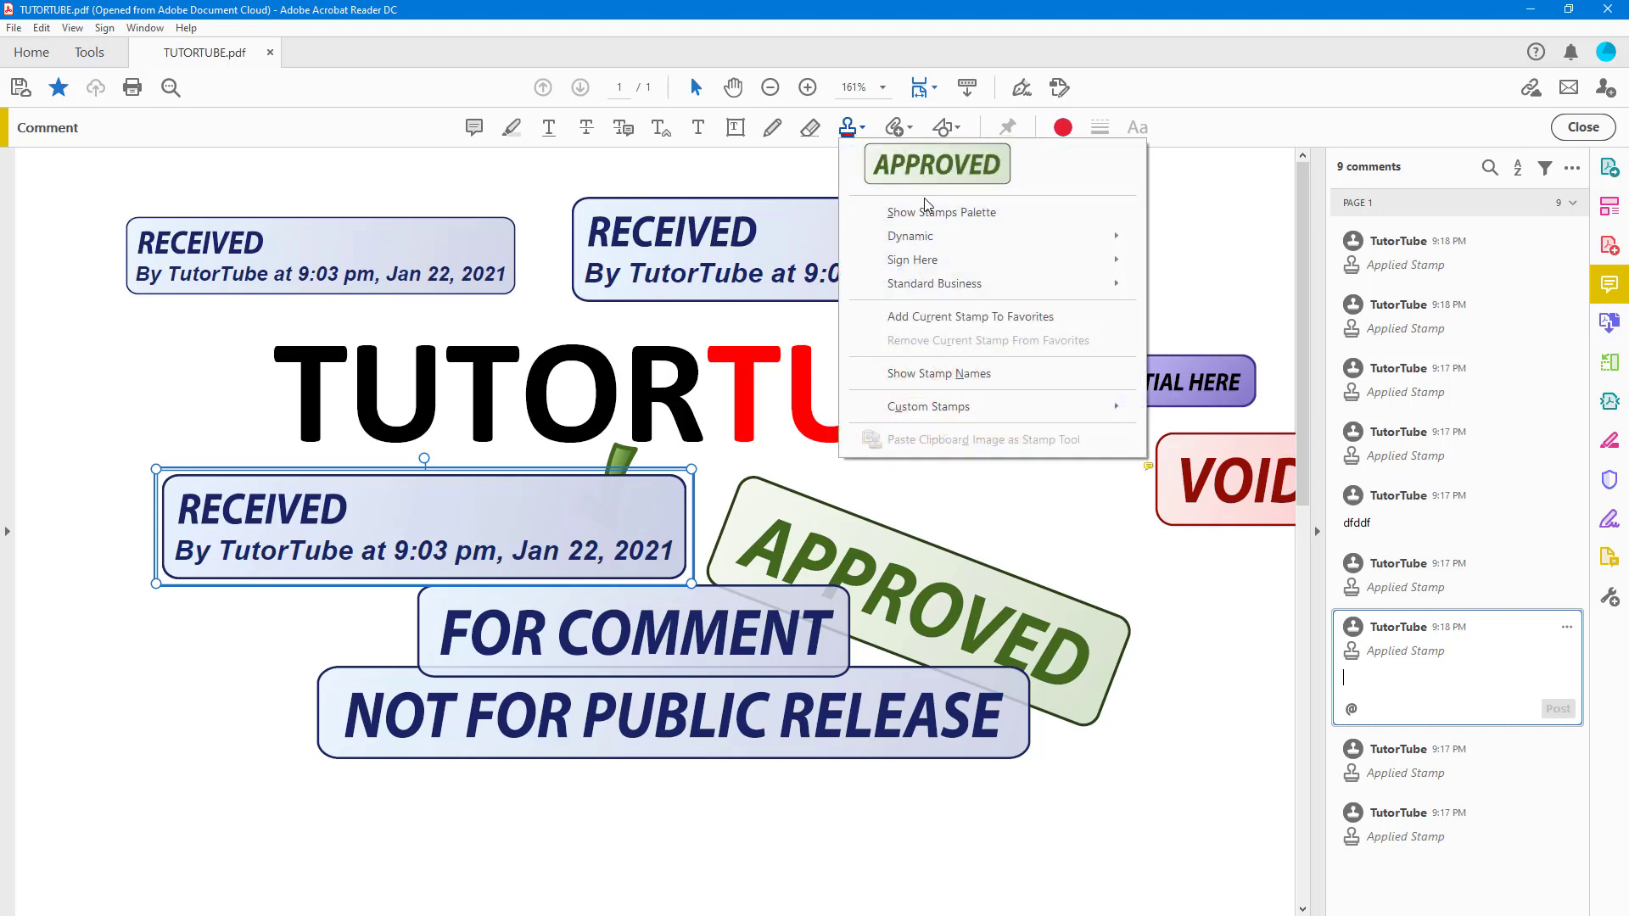
{"action": "mouse_move", "coordinate": [925, 244]}
{"action": "left_click", "coordinate": [930, 376]}
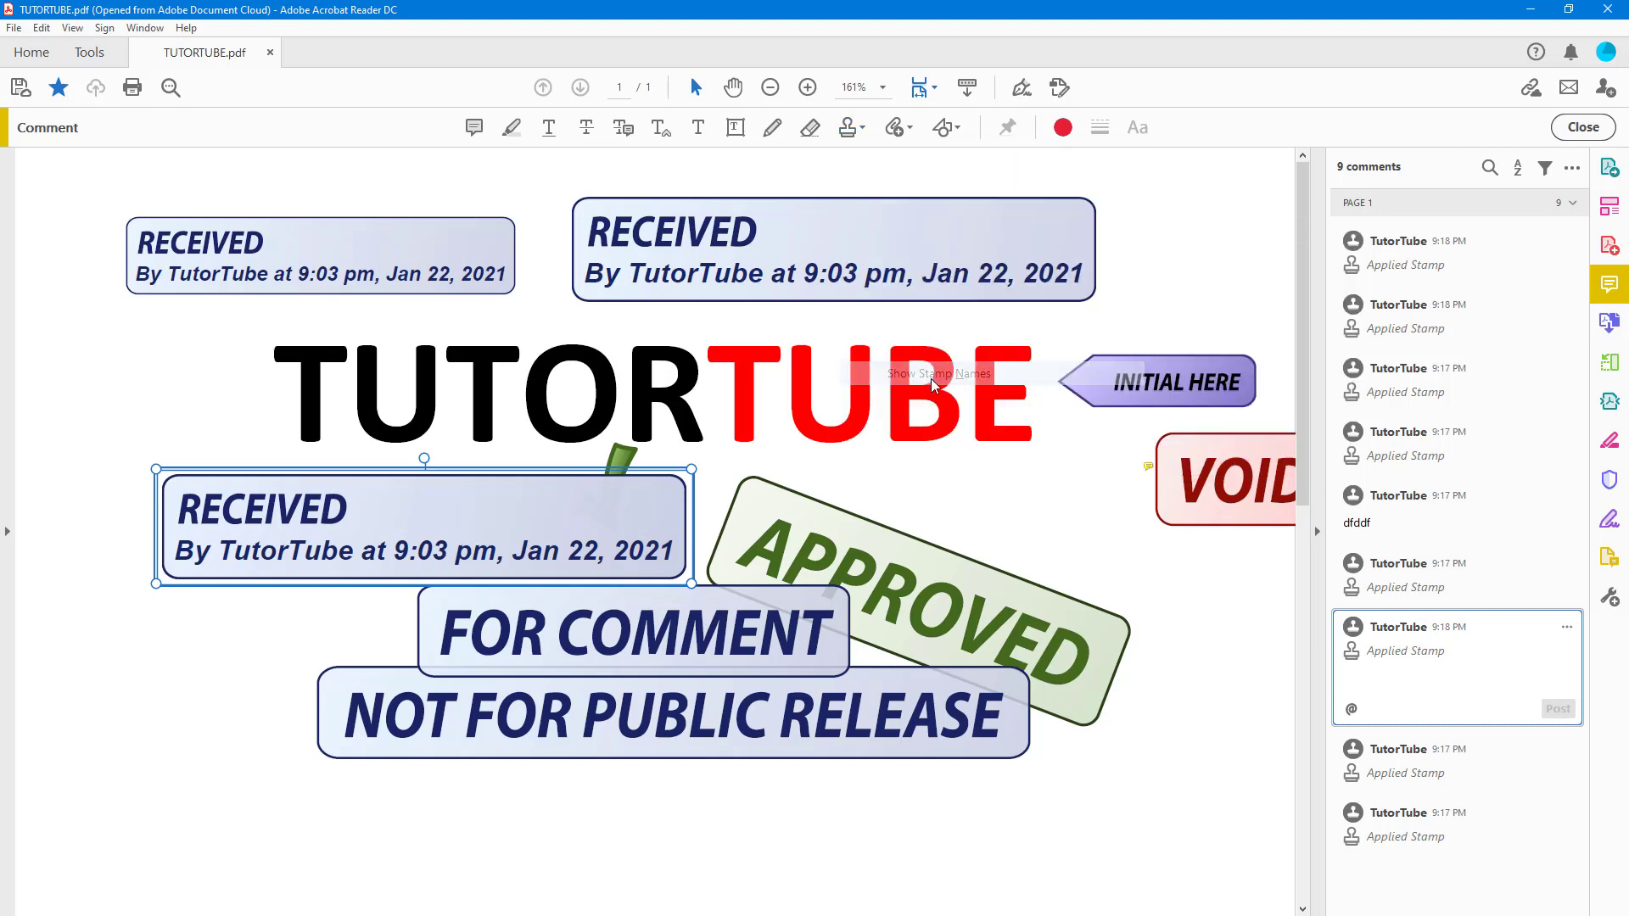
{"action": "left_click", "coordinate": [940, 129]}
{"action": "left_click", "coordinate": [851, 132]}
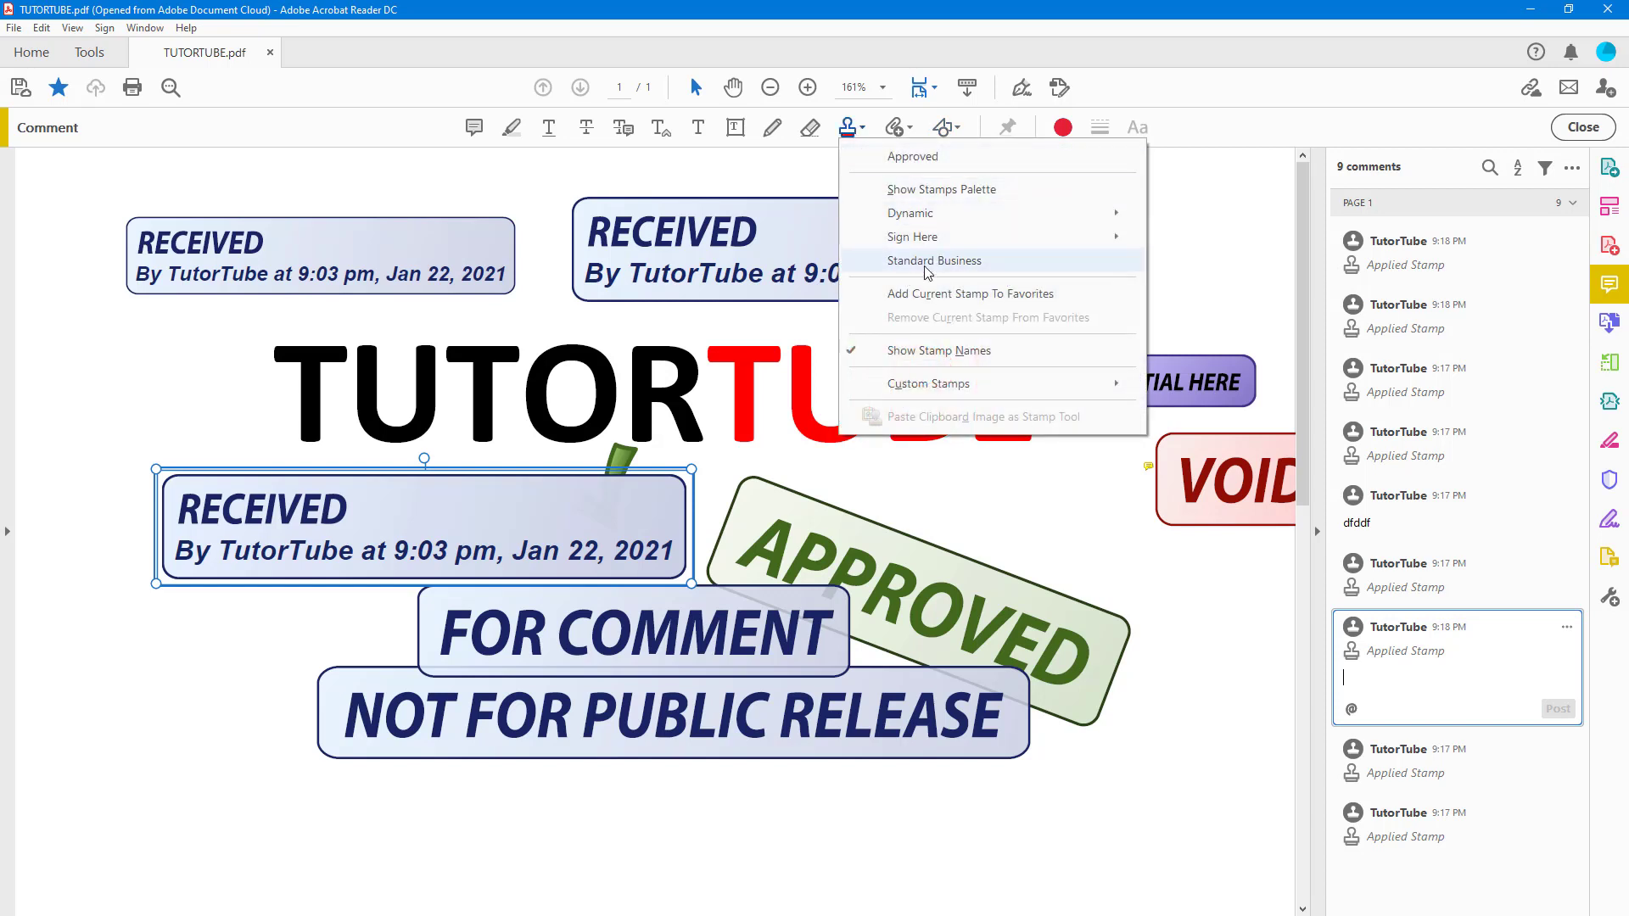
{"action": "mouse_move", "coordinate": [938, 222]}
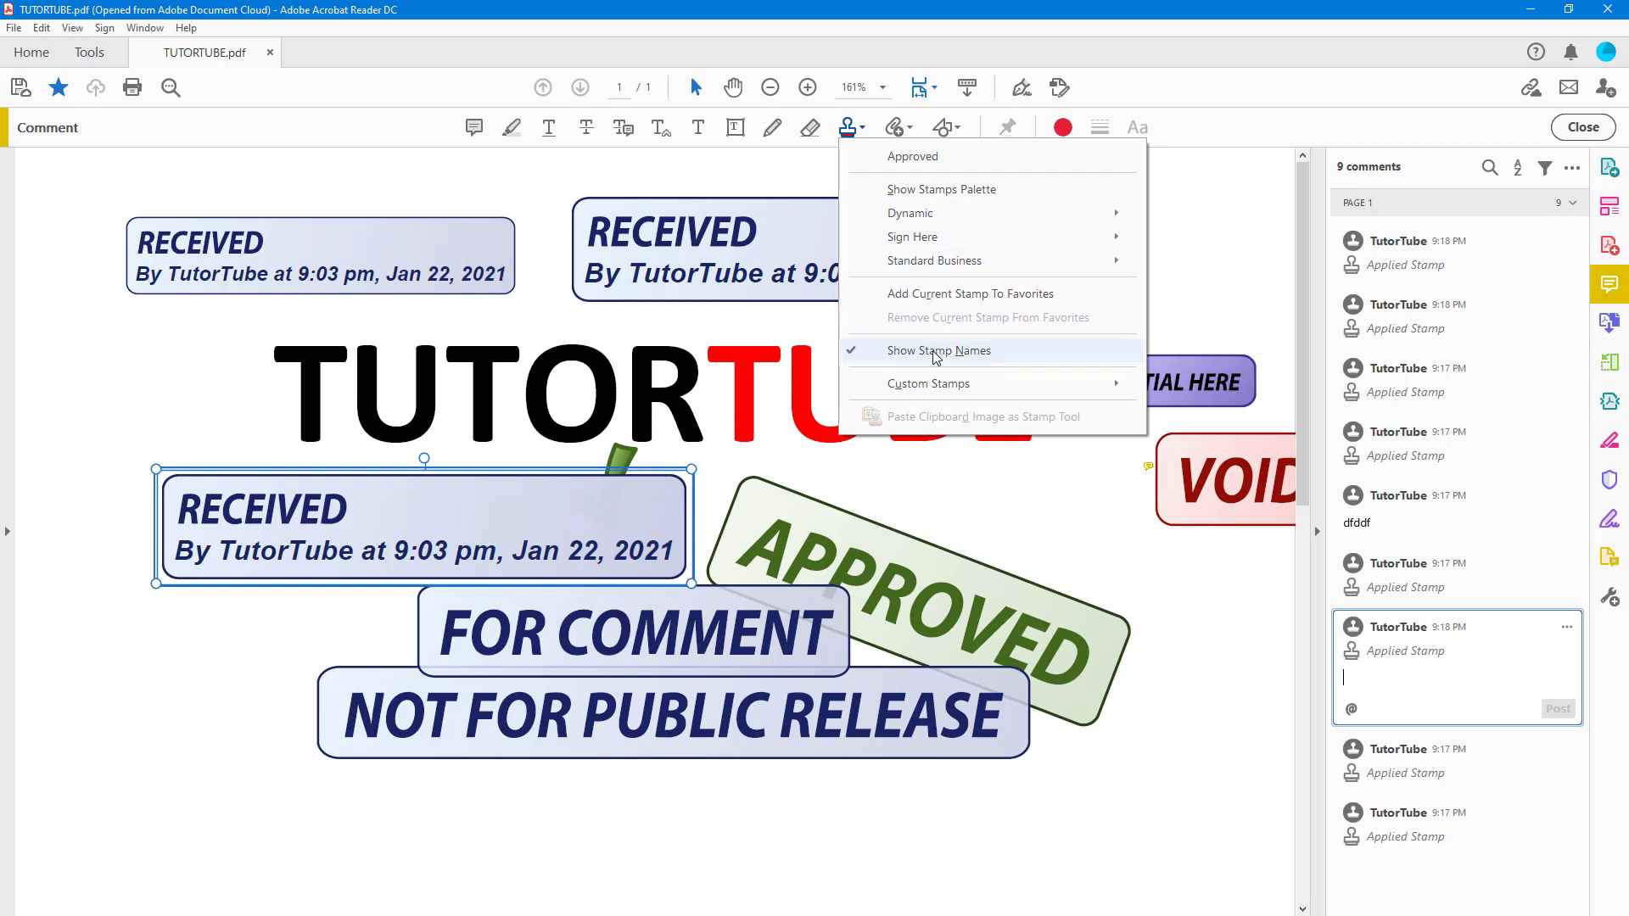
{"action": "left_click", "coordinate": [937, 351]}
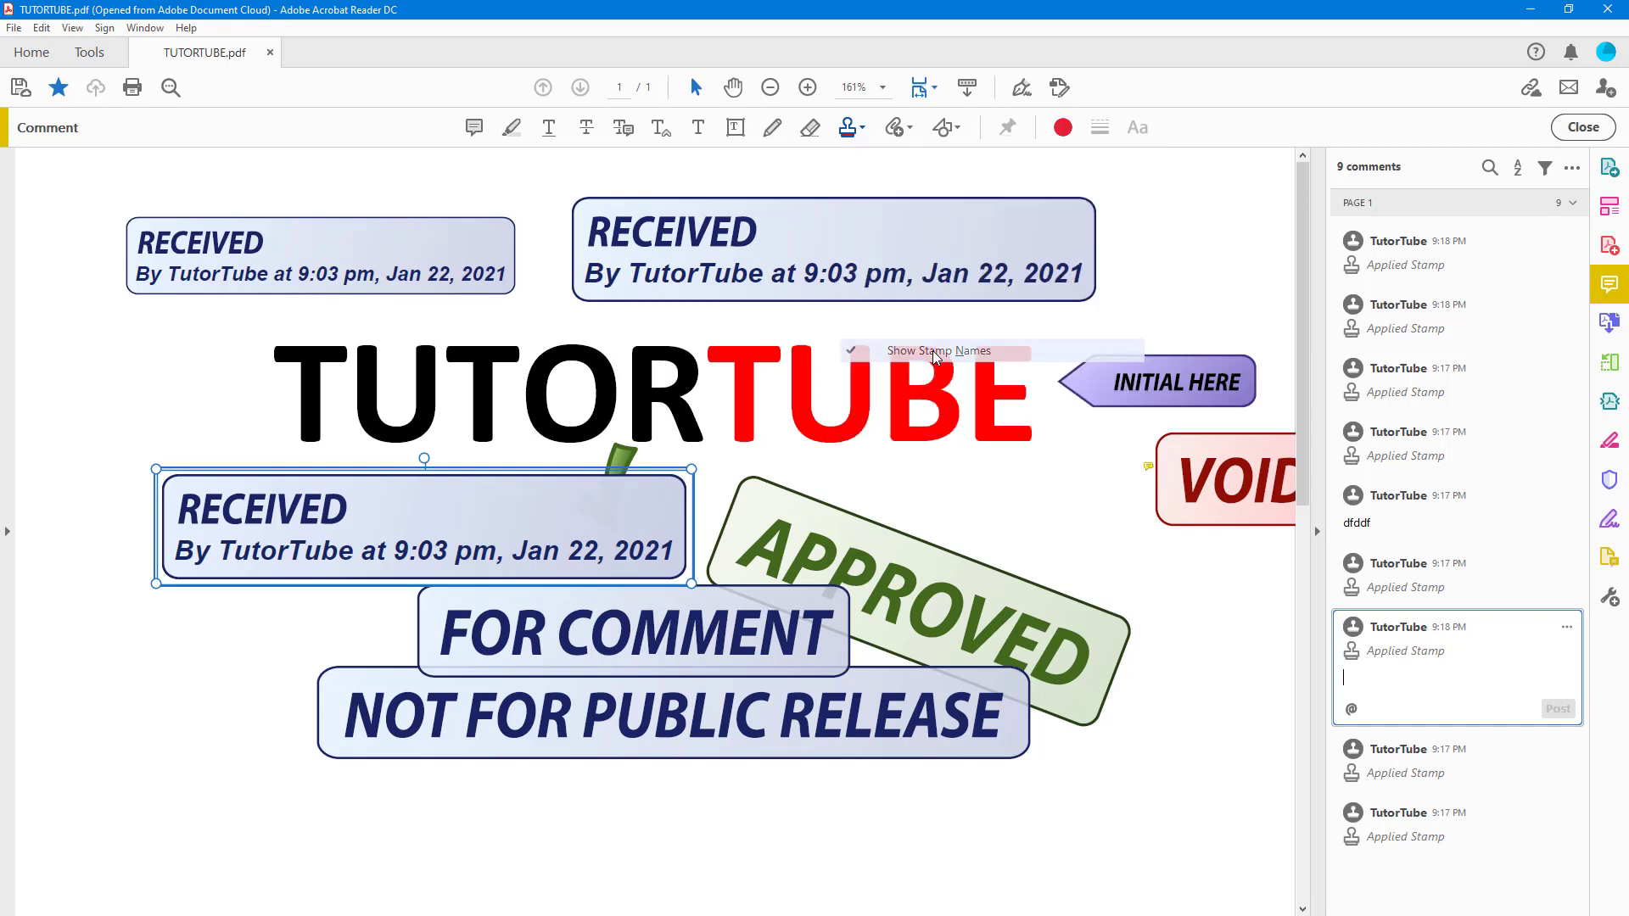
{"action": "left_click", "coordinate": [861, 127]}
{"action": "mouse_move", "coordinate": [903, 259]}
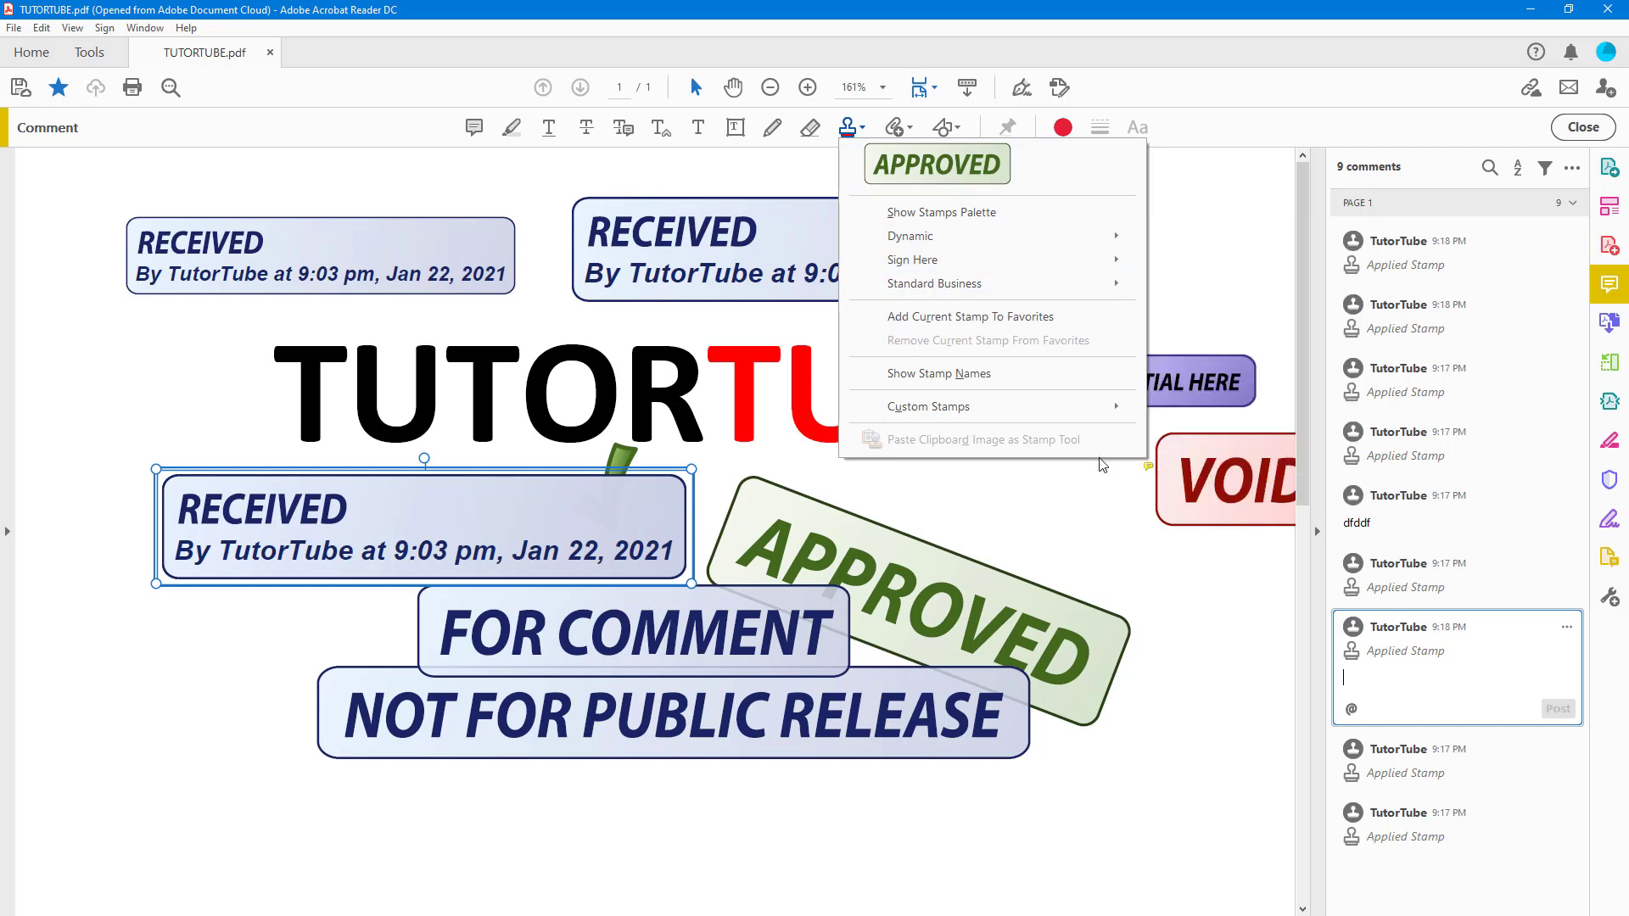
{"action": "left_click", "coordinate": [1098, 502]}
{"action": "left_click", "coordinate": [1097, 504]}
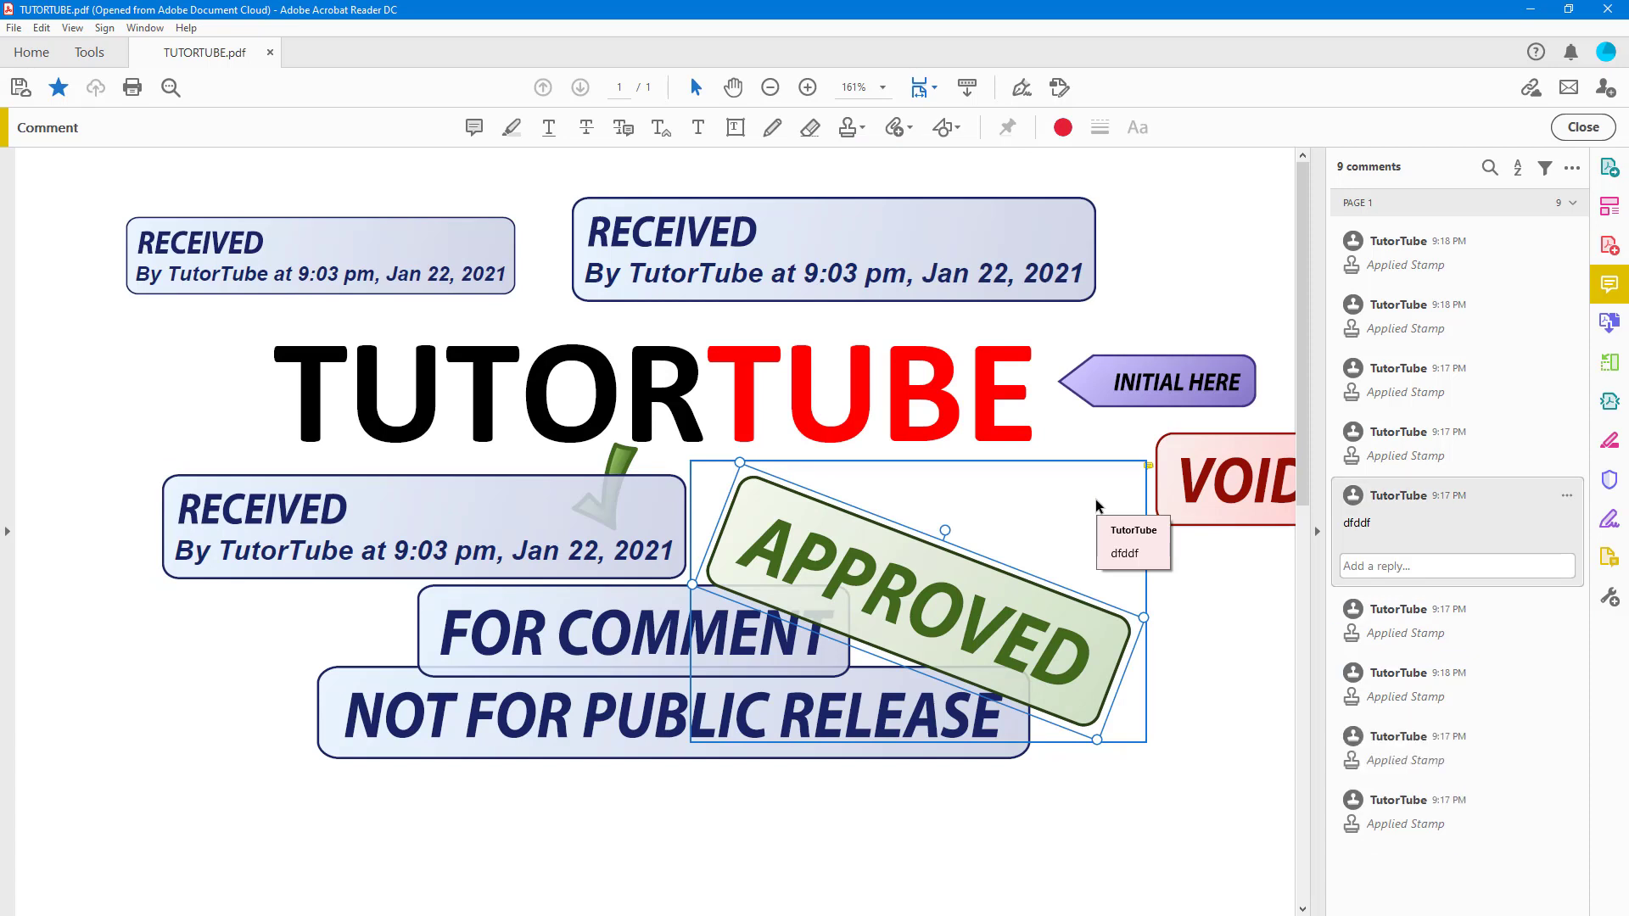
Make the APPROVED stamp teal at 100% opacity and save these as the default stamp properties.
{"action": "right_click", "coordinate": [989, 586]}
{"action": "left_click", "coordinate": [1078, 777]}
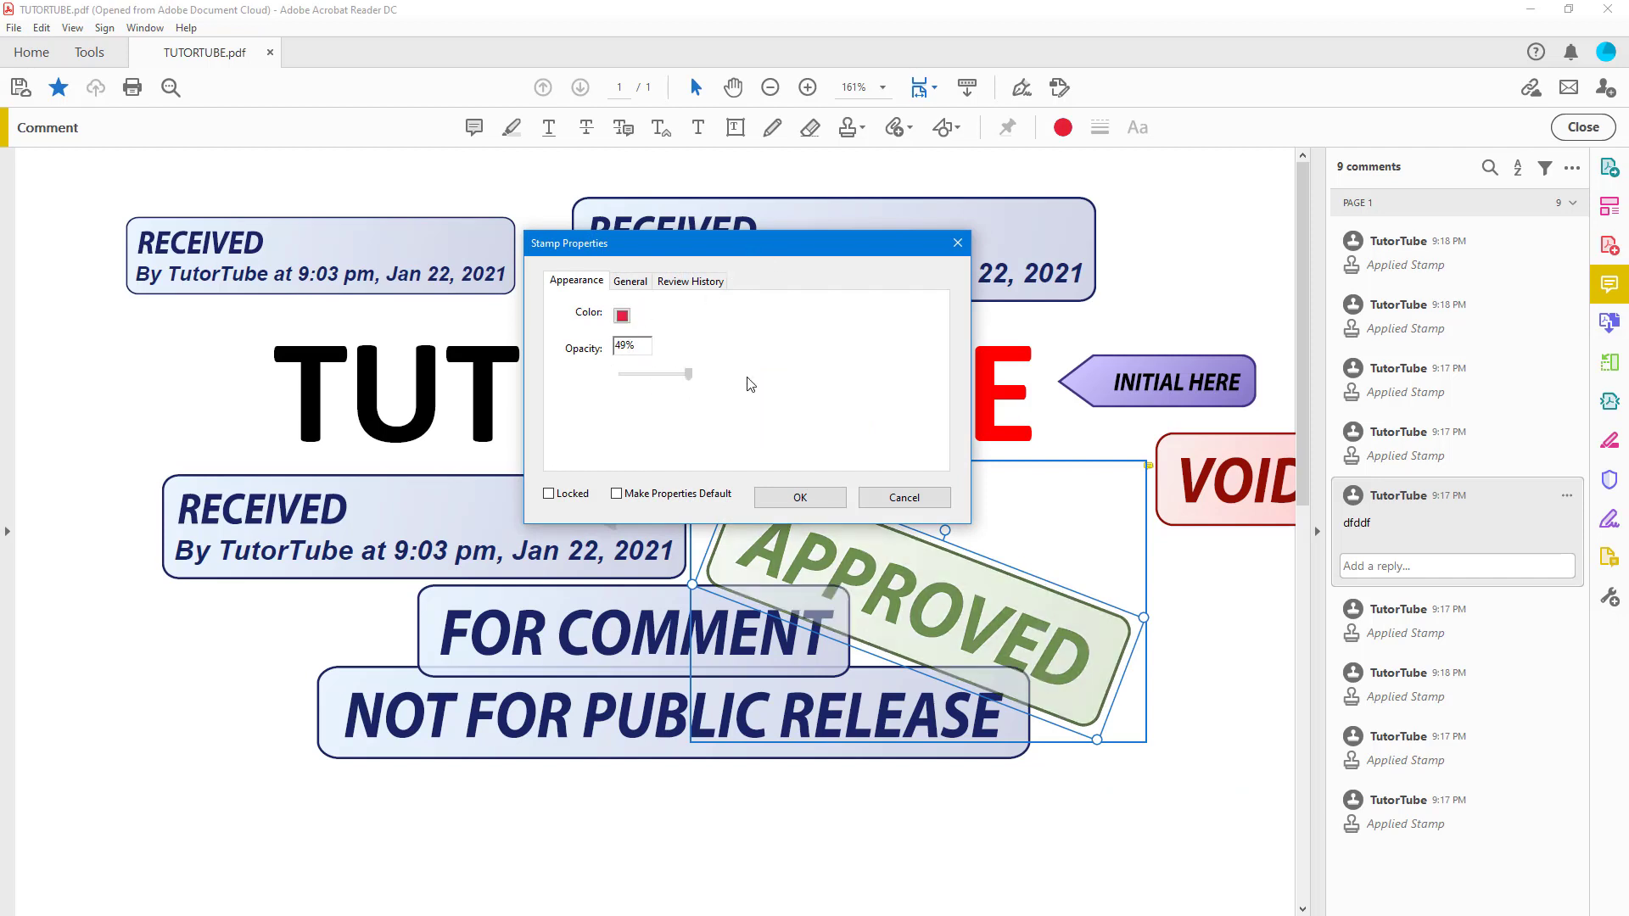
{"action": "left_click", "coordinate": [622, 314]}
{"action": "left_click", "coordinate": [649, 335]}
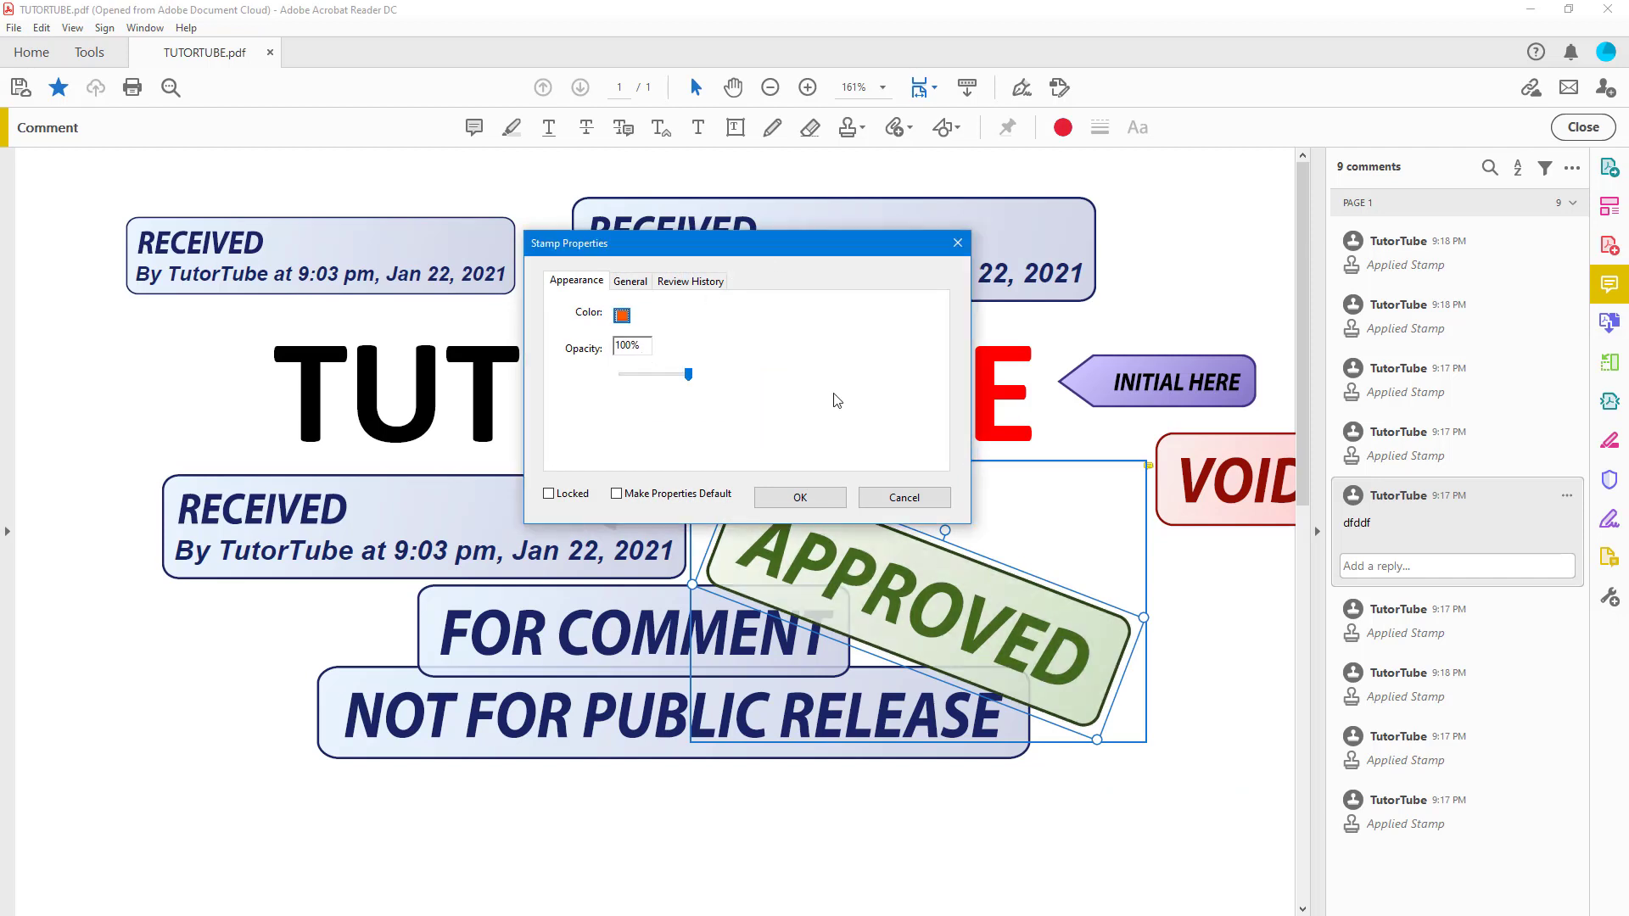
{"action": "left_click", "coordinate": [627, 320]}
{"action": "left_click", "coordinate": [687, 354]}
{"action": "left_click_drag", "start_coordinate": [685, 378], "coordinate": [628, 375]}
{"action": "left_click", "coordinate": [630, 281]}
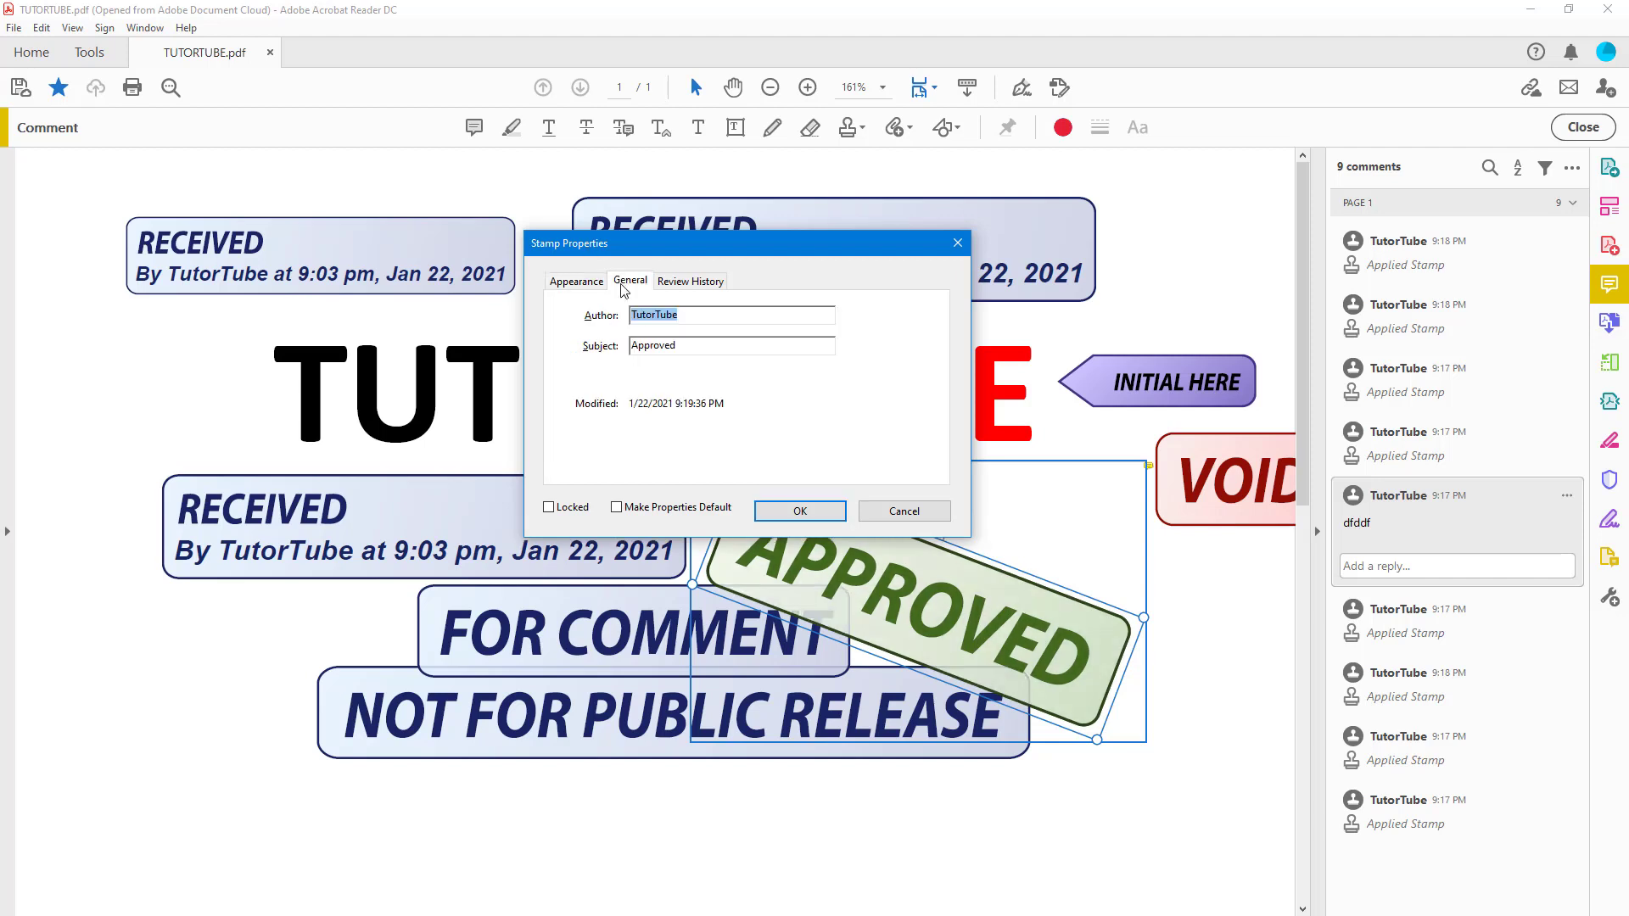
{"action": "left_click", "coordinate": [702, 285]}
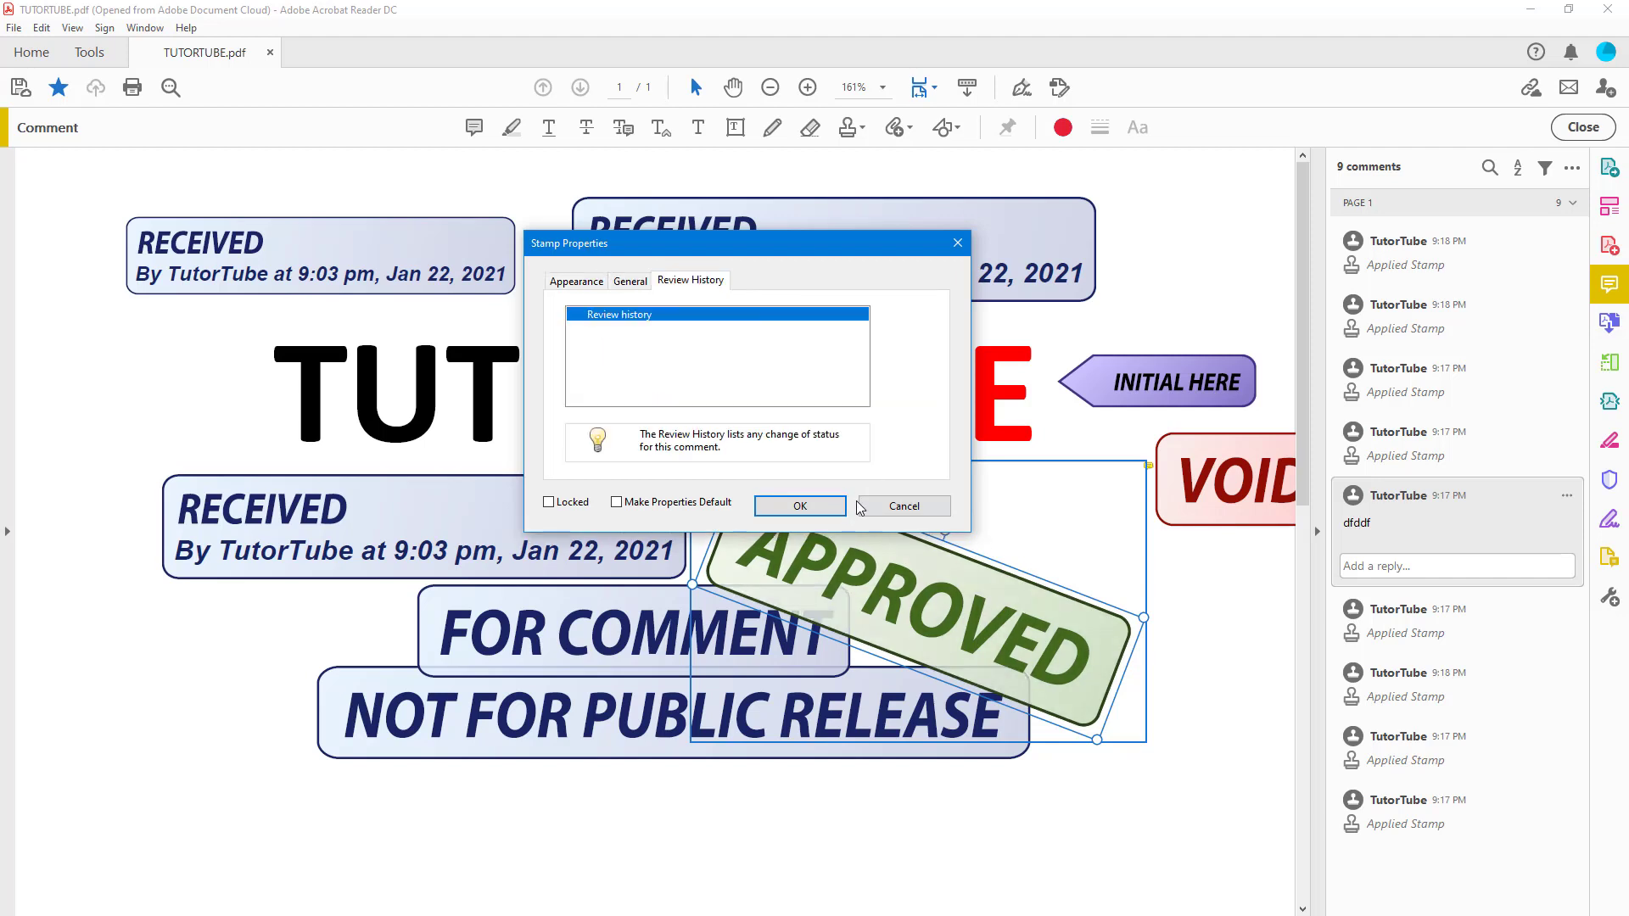
{"action": "left_click", "coordinate": [800, 506]}
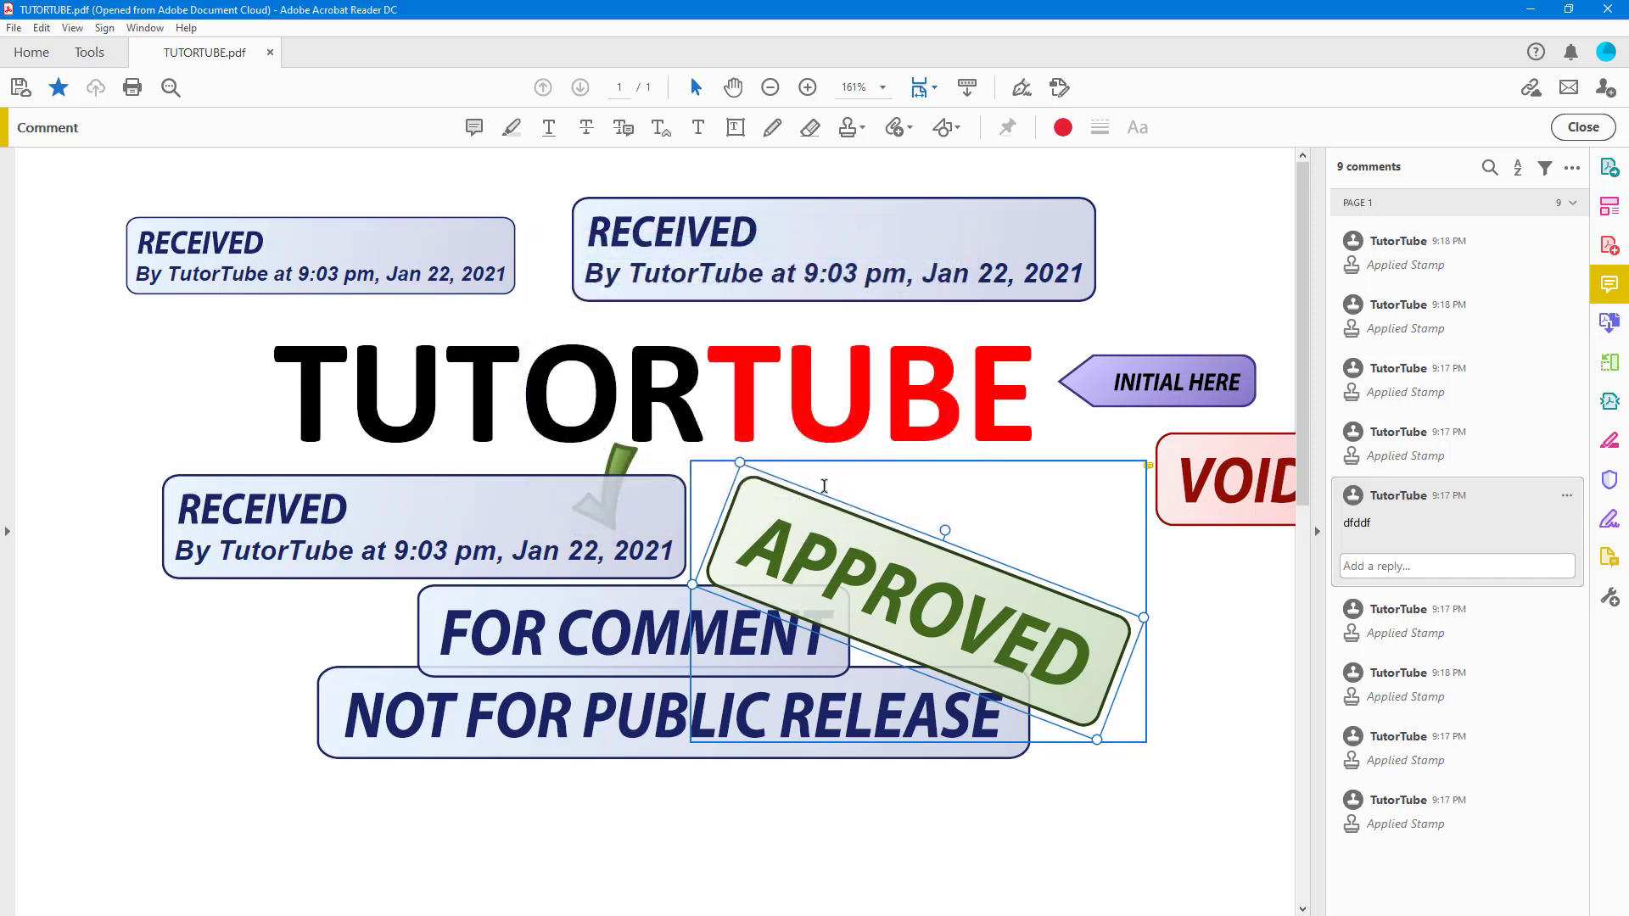
{"action": "mouse_move", "coordinate": [887, 472]}
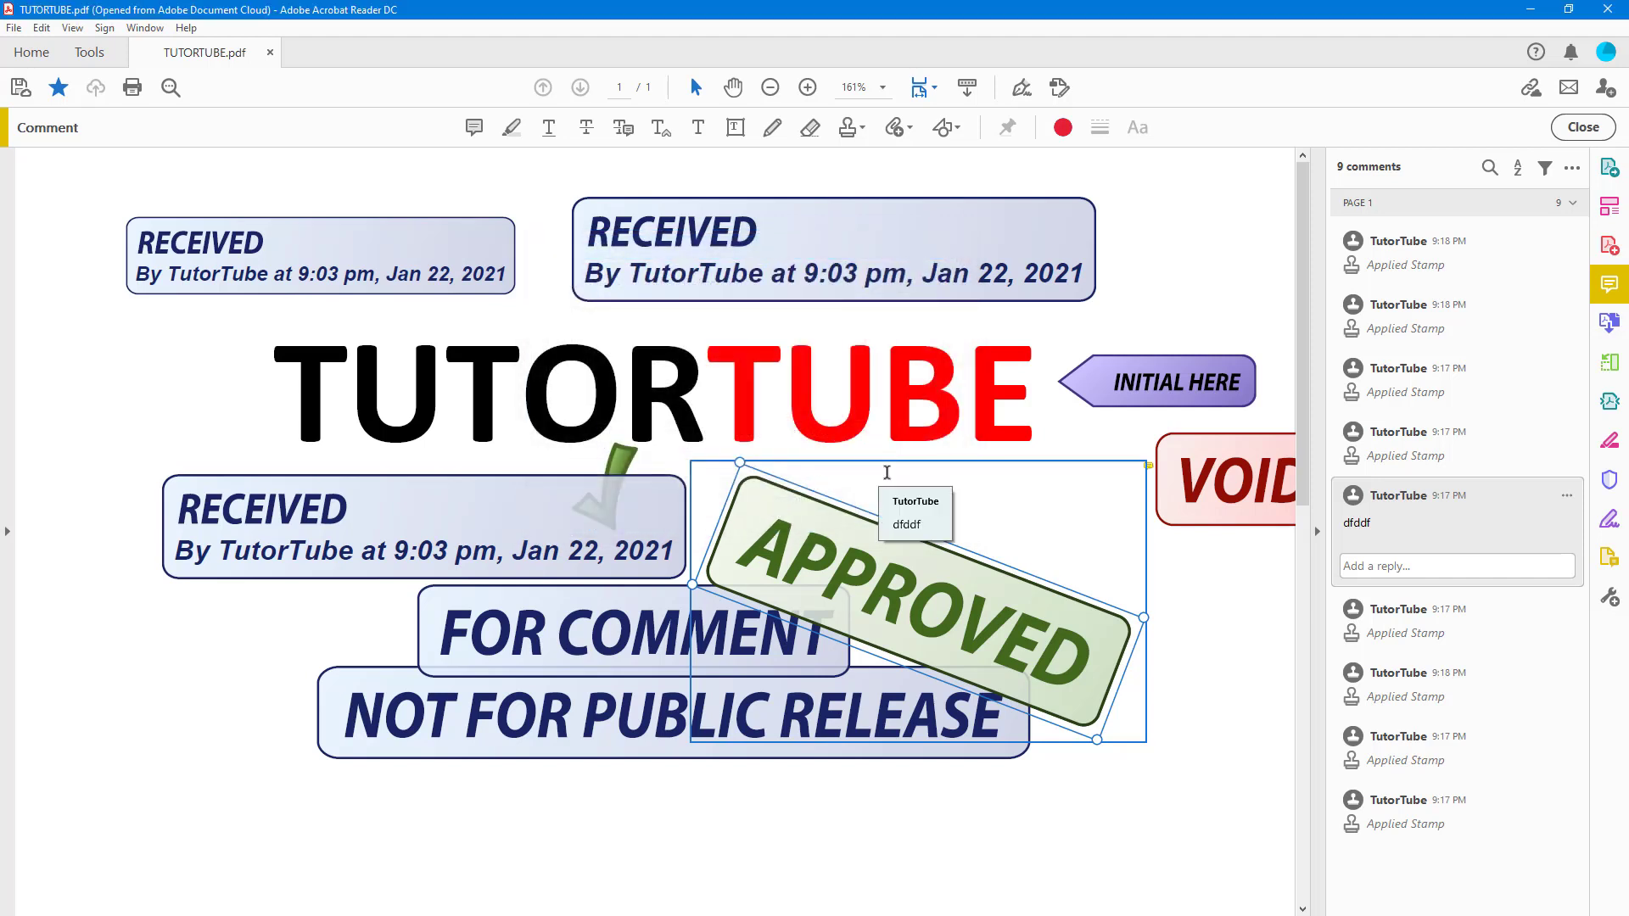